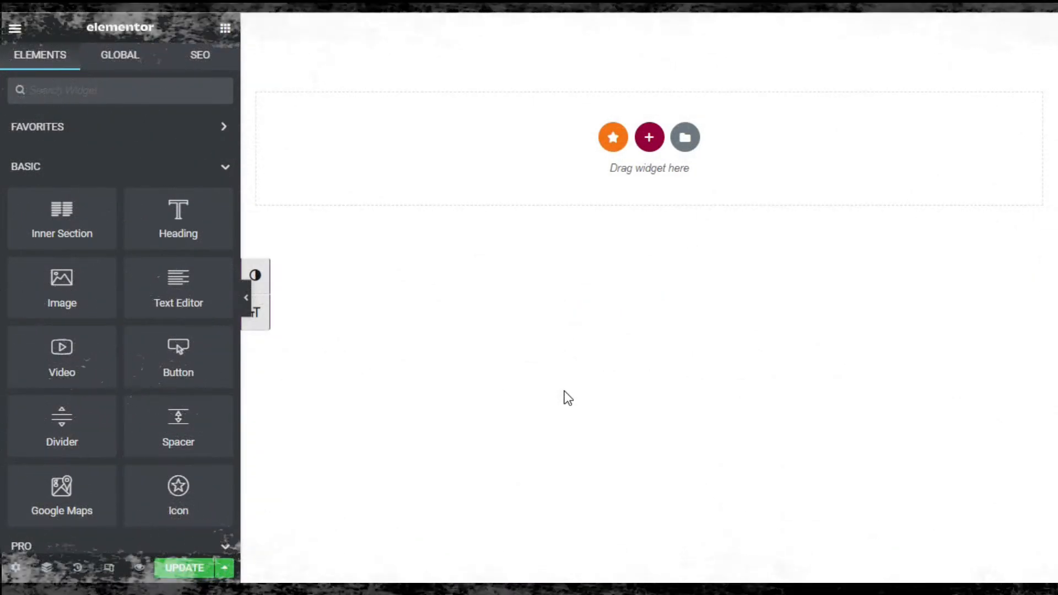
- Add a new section with two equal columns and set its height to Fit To Screen
left_click(652, 139)
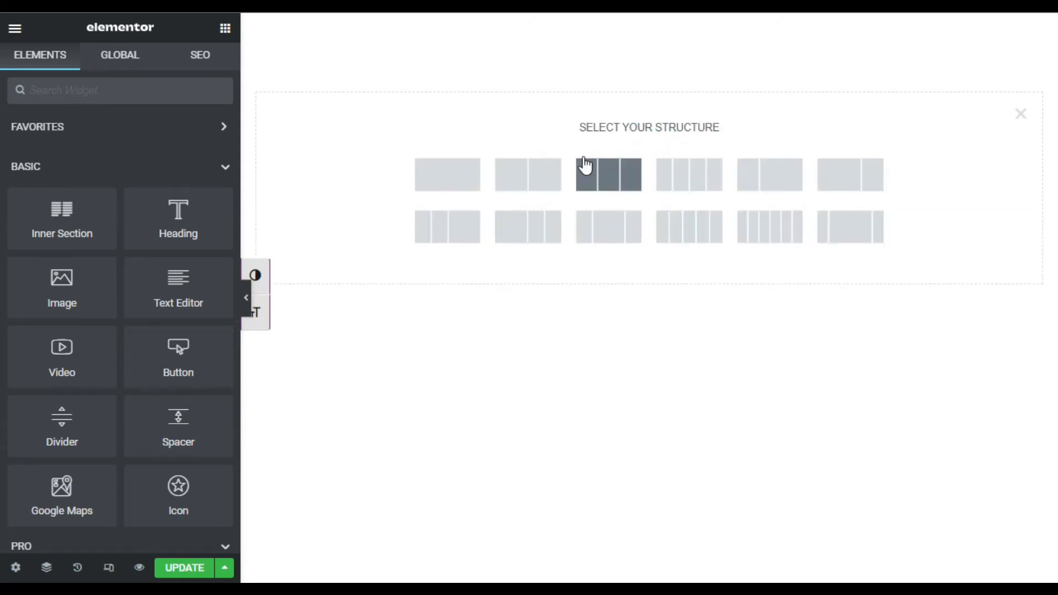
left_click(516, 177)
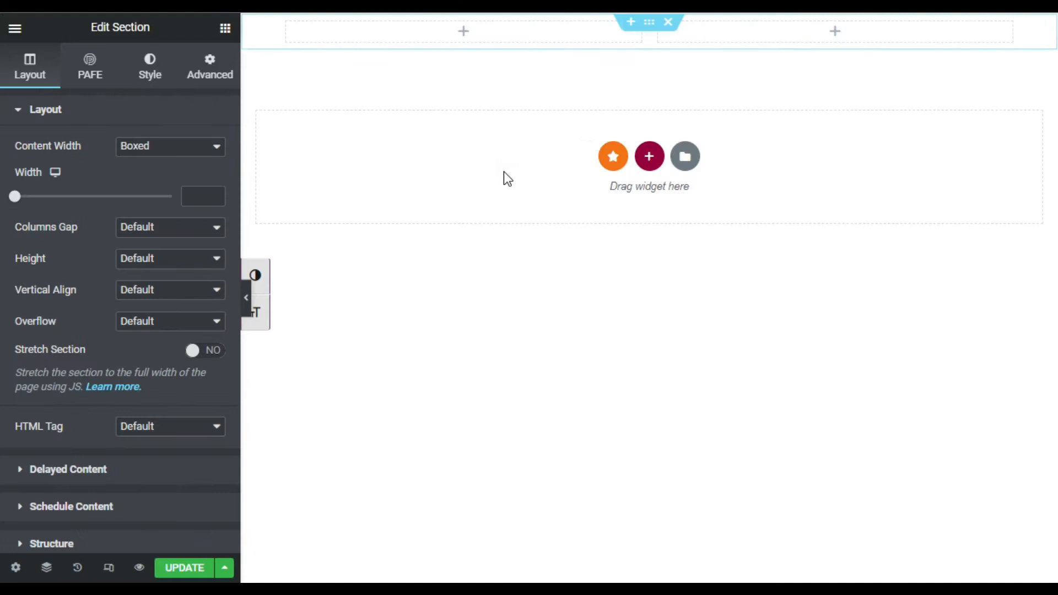
left_click(181, 268)
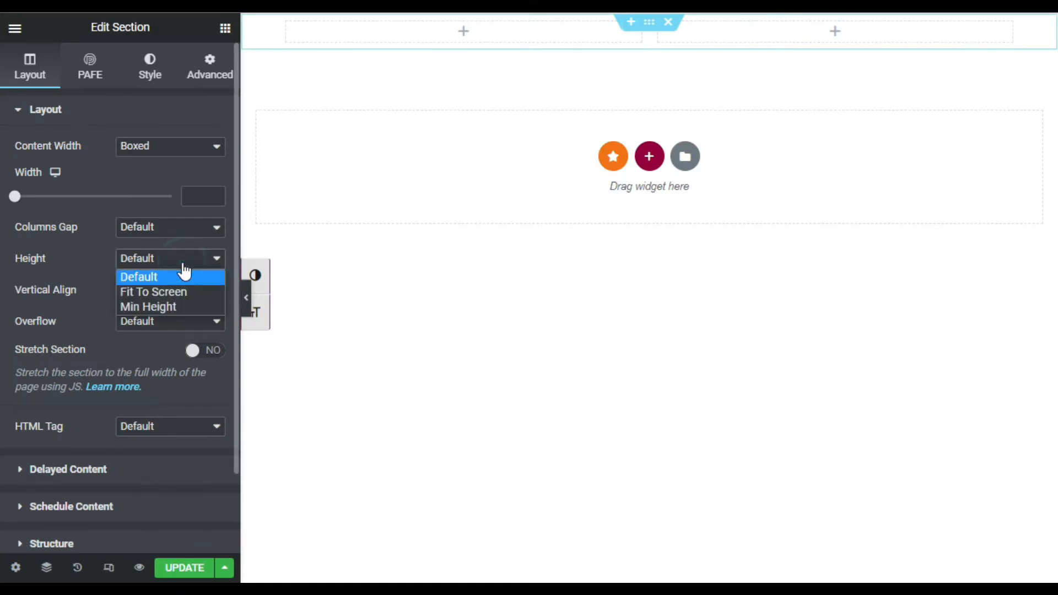
left_click(194, 290)
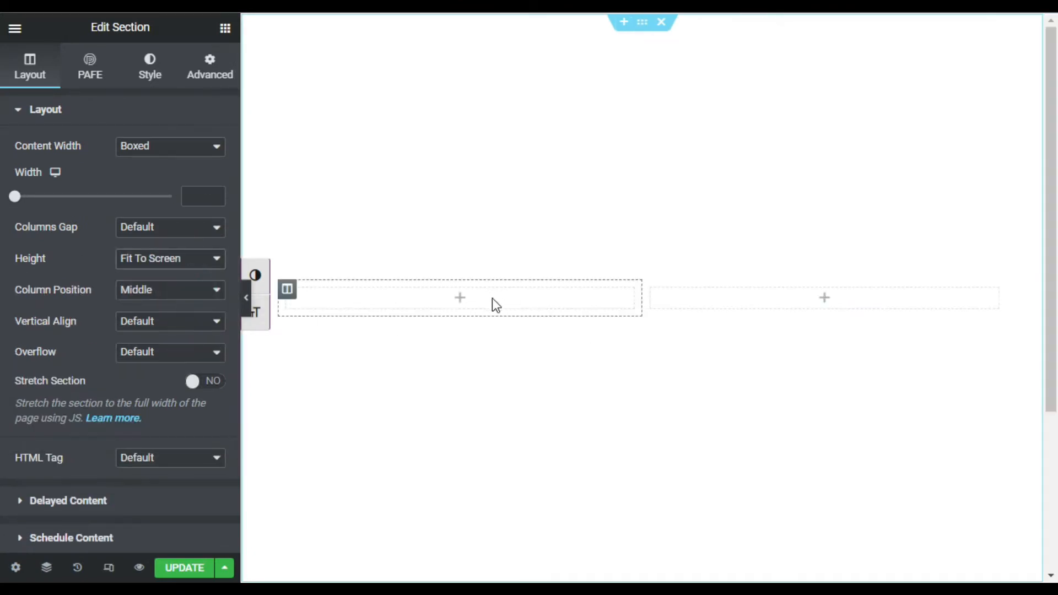
- Add a Heading widget to the first column with the title "Don't Be Scared"
left_click(461, 301)
left_click_drag(182, 220, 503, 302)
left_click_drag(185, 171, 2, 179)
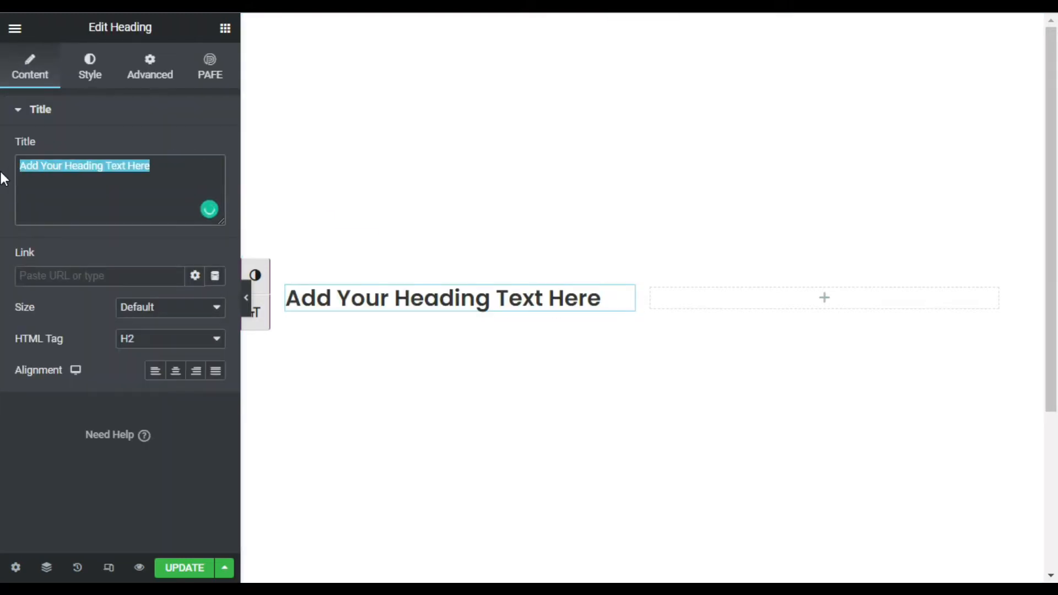
type("Don")
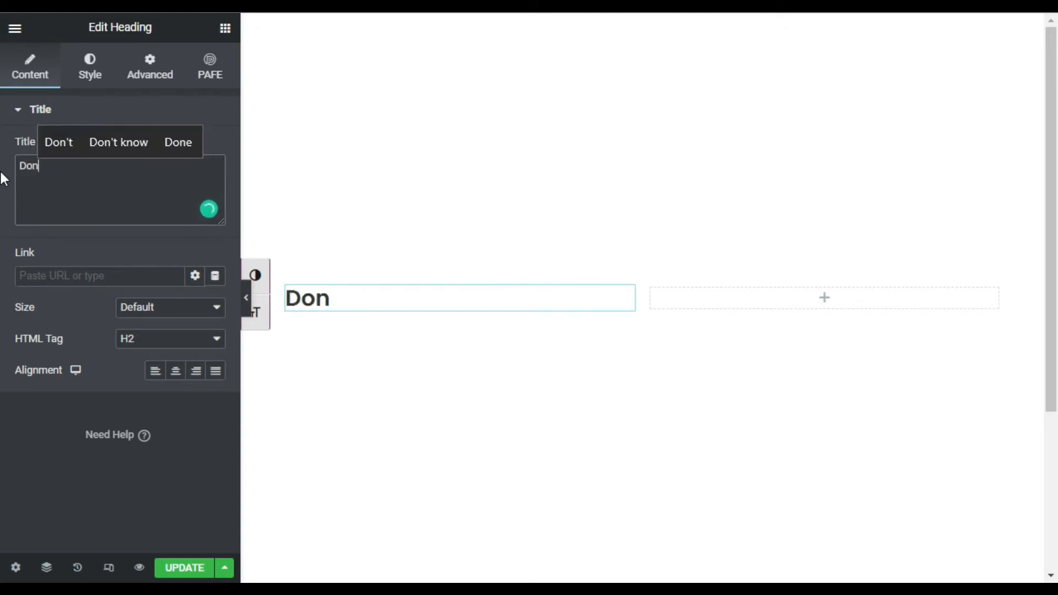
type("'t Be Scared")
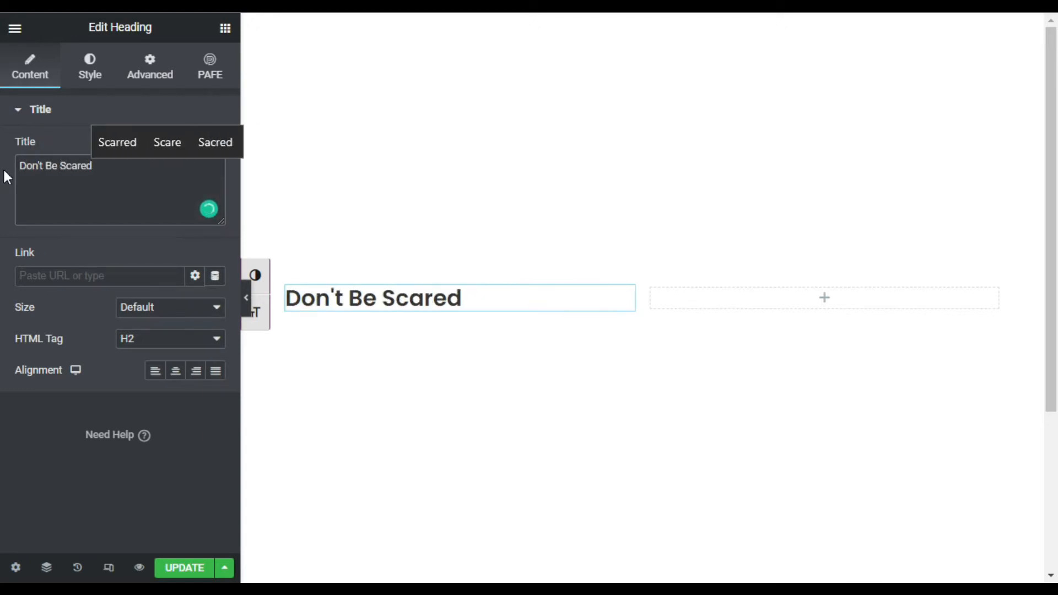
- Set the heading's text colour to black
left_click(90, 63)
left_click(215, 146)
left_click_drag(116, 283, 8, 362)
left_click(133, 144)
- Set the heading's typography to the Poppins font family at 50 px
left_click(218, 175)
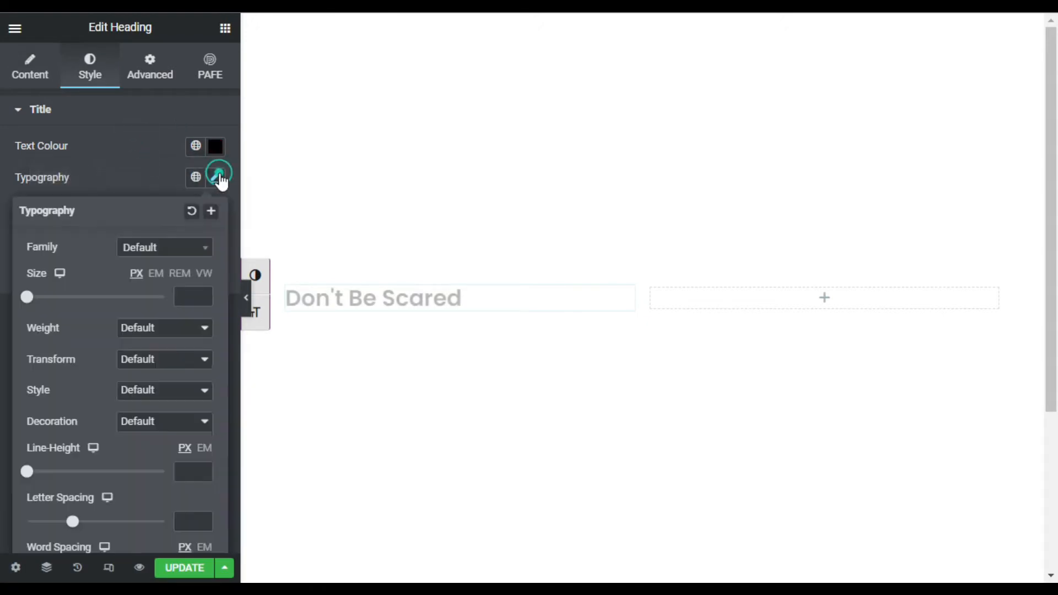
left_click(171, 243)
left_click(156, 270)
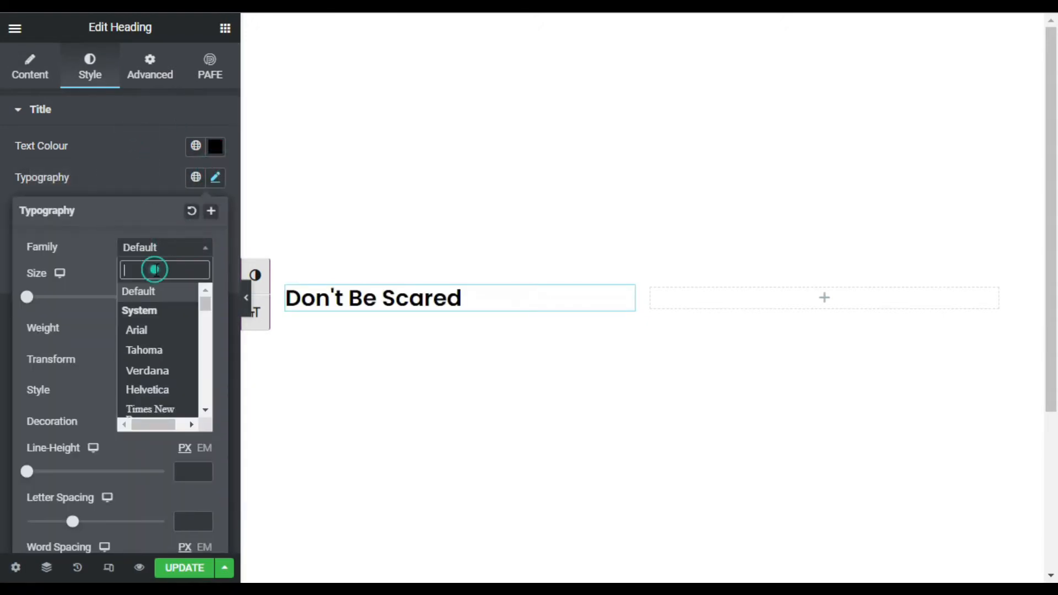
type("p")
key("BackSpace")
type("pop")
left_click(168, 332)
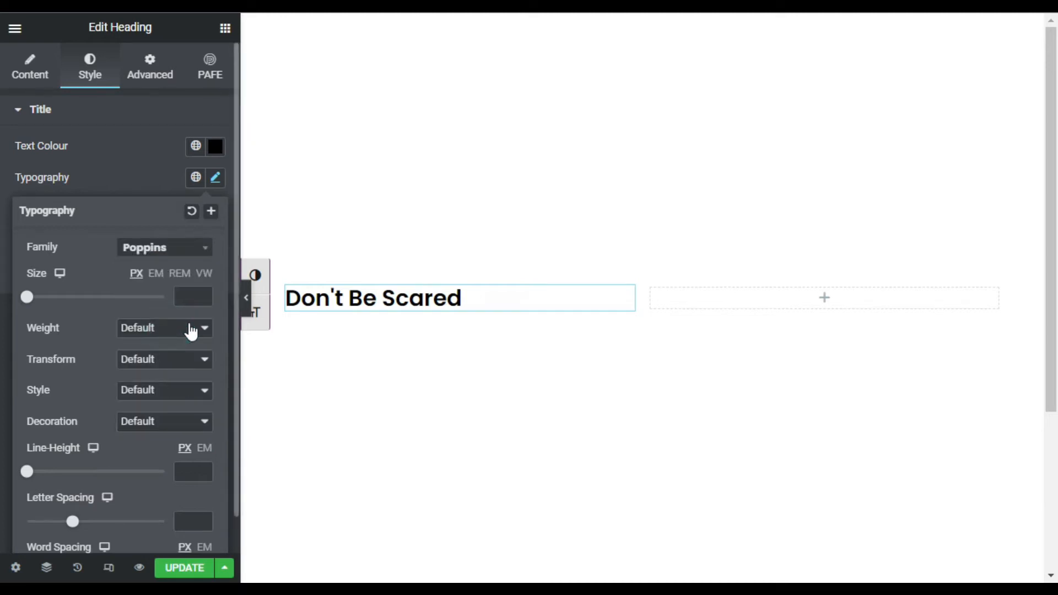
left_click(191, 294)
type("50")
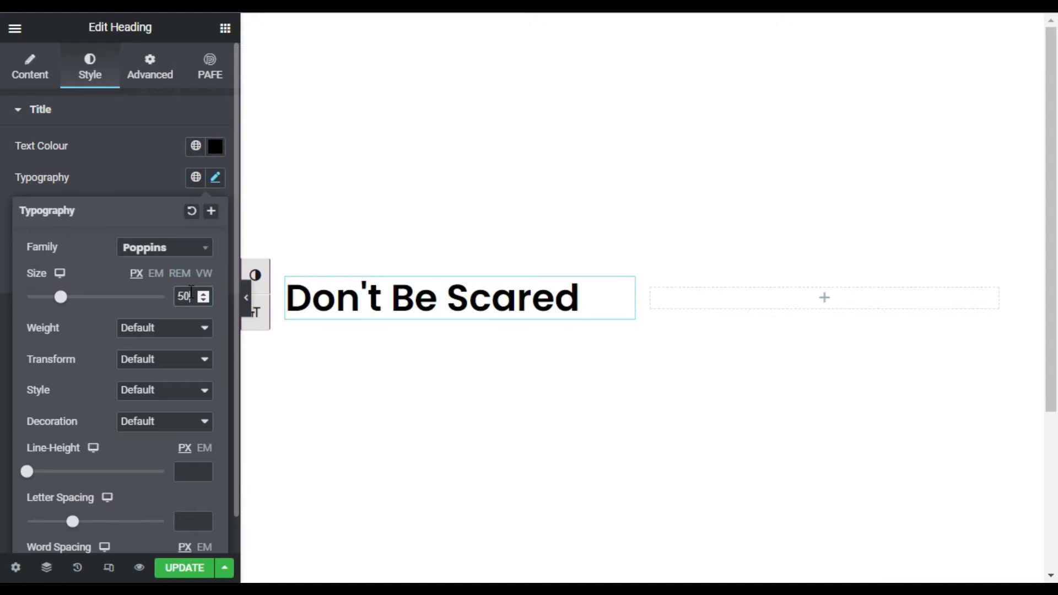
- Add a Text Editor widget below the heading and set its text colour to black
left_click(225, 28)
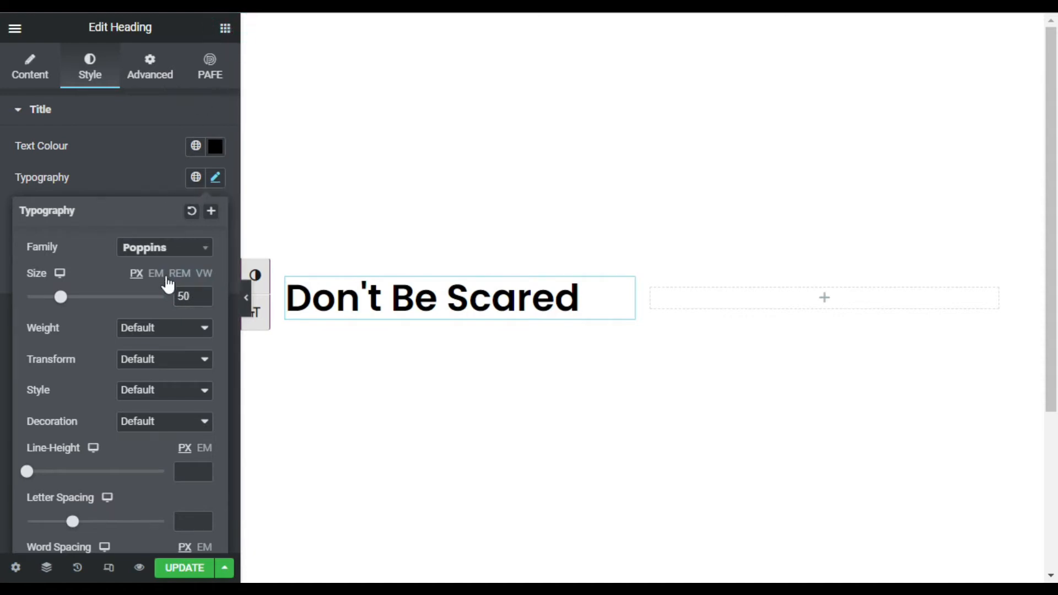
left_click_drag(164, 282, 428, 292)
left_click(89, 61)
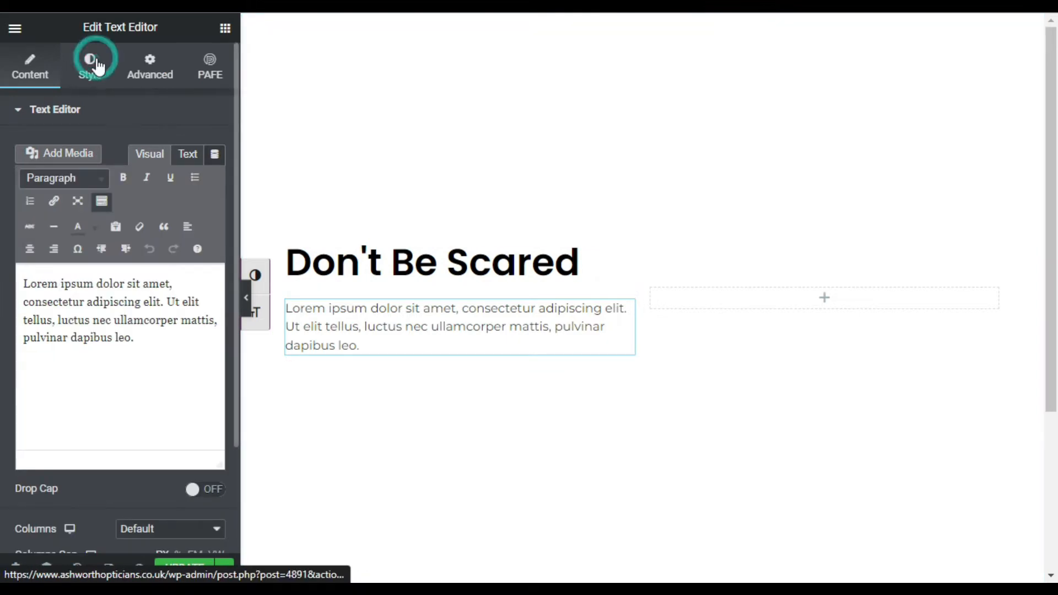
left_click(215, 177)
left_click(113, 171)
- Set the font family of the lorem ipsum paragraph to Alata
left_click(215, 208)
left_click(175, 277)
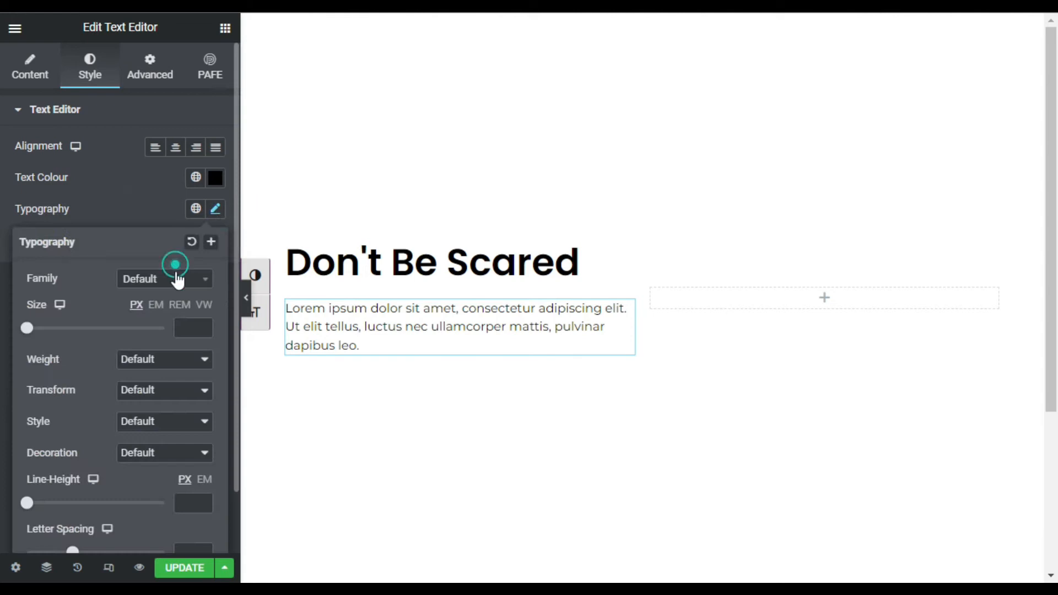
left_click(167, 297)
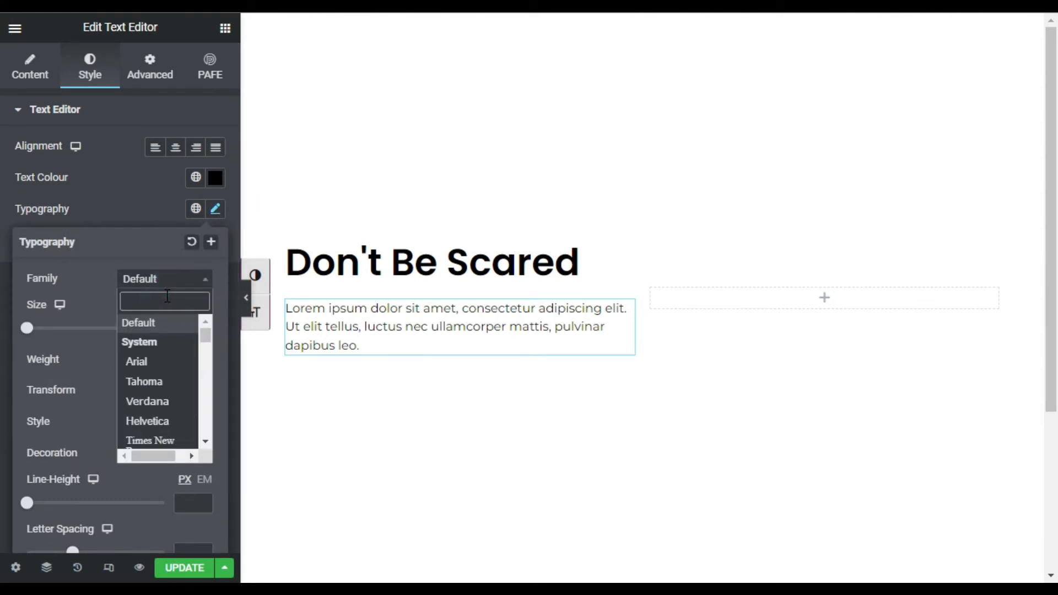
type("alata")
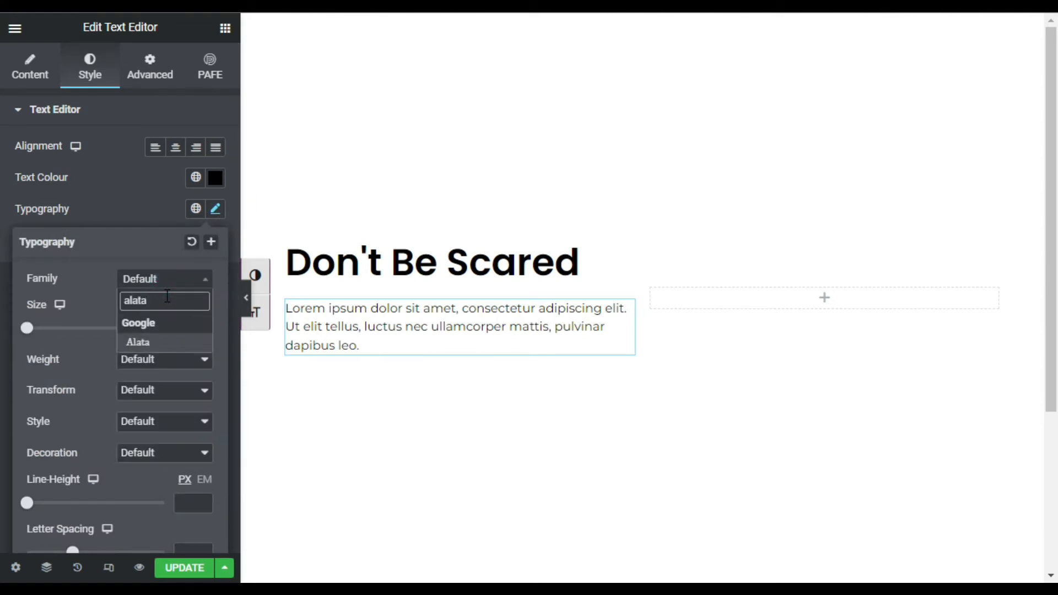
left_click(138, 342)
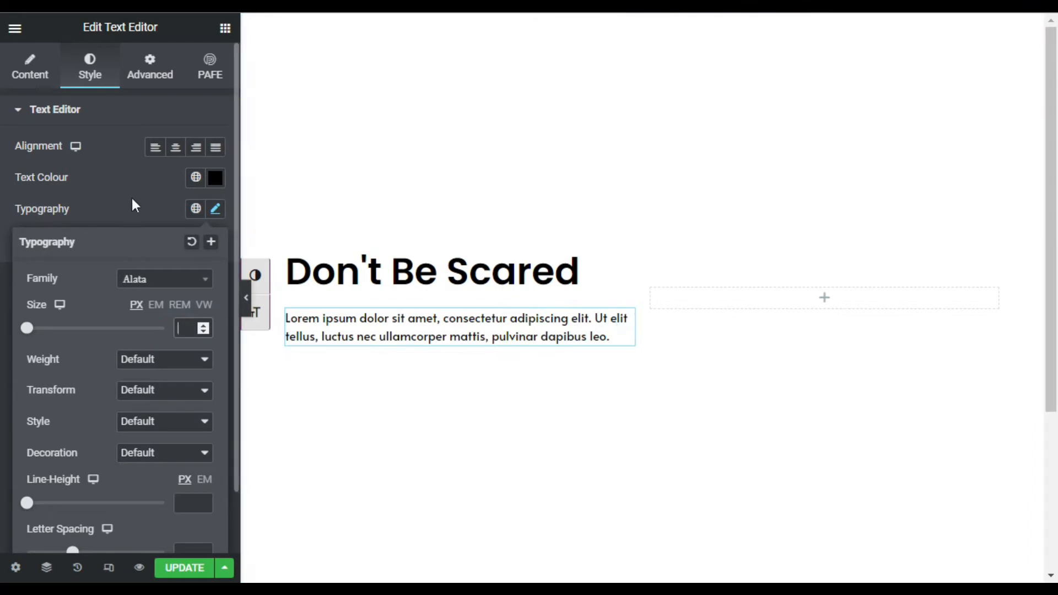
left_click(134, 196)
- Add a Button widget below the paragraph and label it "See More"
left_click(225, 27)
left_click_drag(182, 342, 435, 357)
left_click_drag(182, 177, 114, 178)
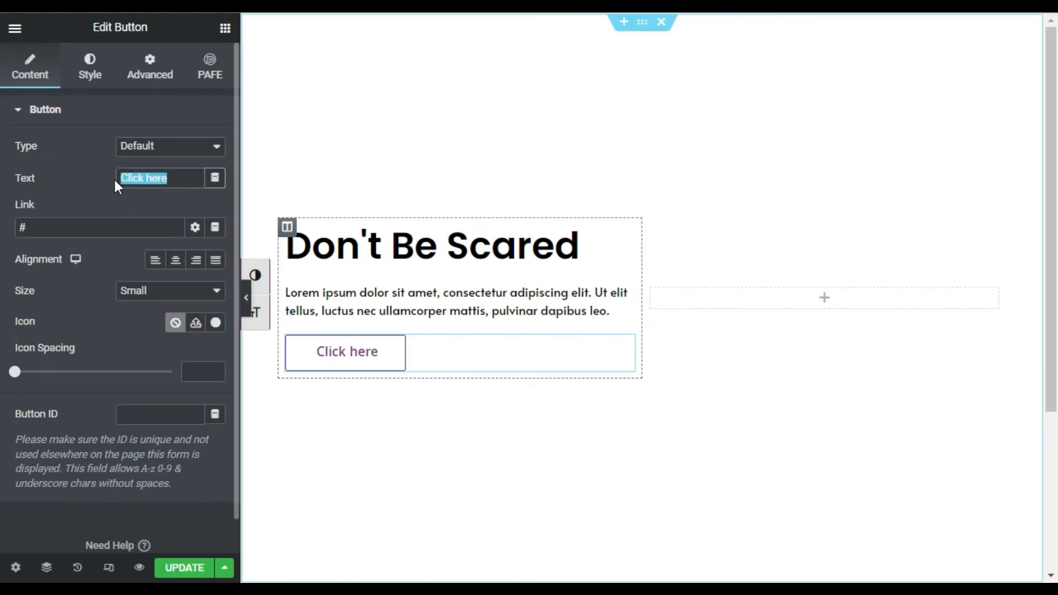
type("See Me")
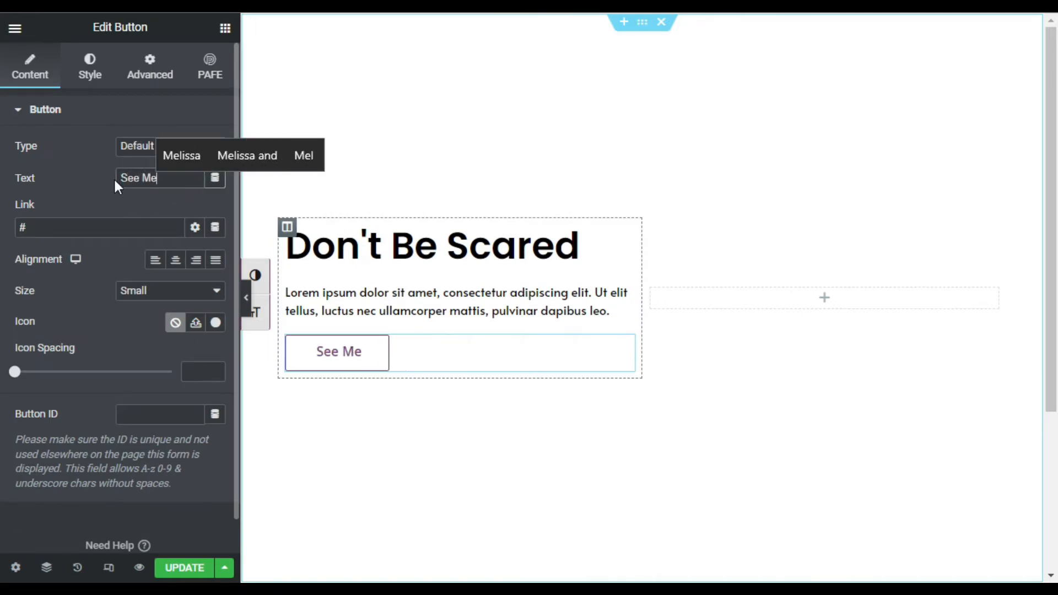
key("BackSpace")
type("ore")
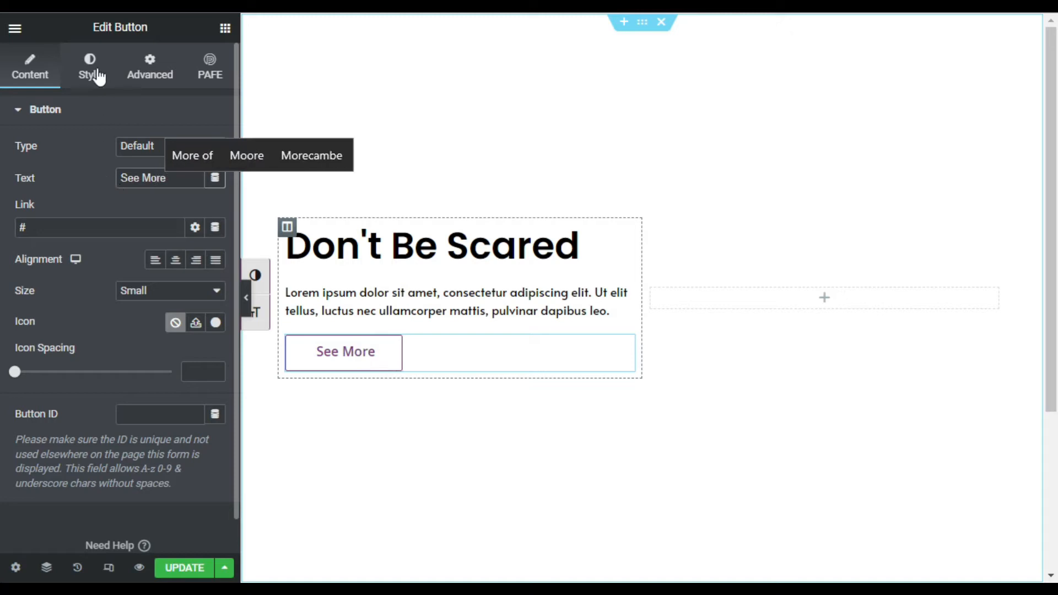
- Set the normal-state text colour of the See More button to white
left_click(97, 75)
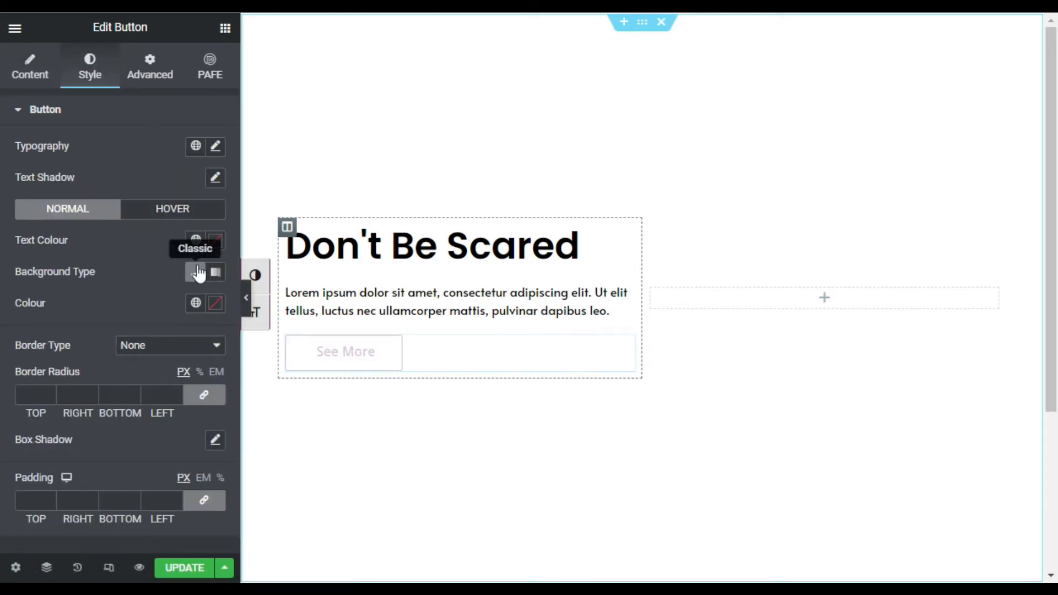
left_click(215, 240)
type("#F8F8F8")
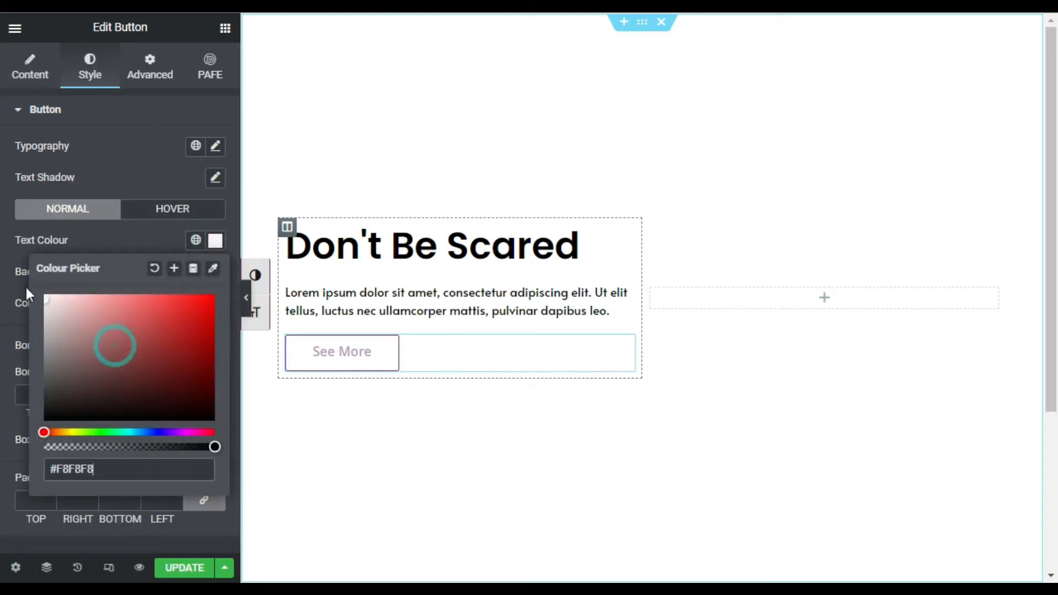
left_click(121, 233)
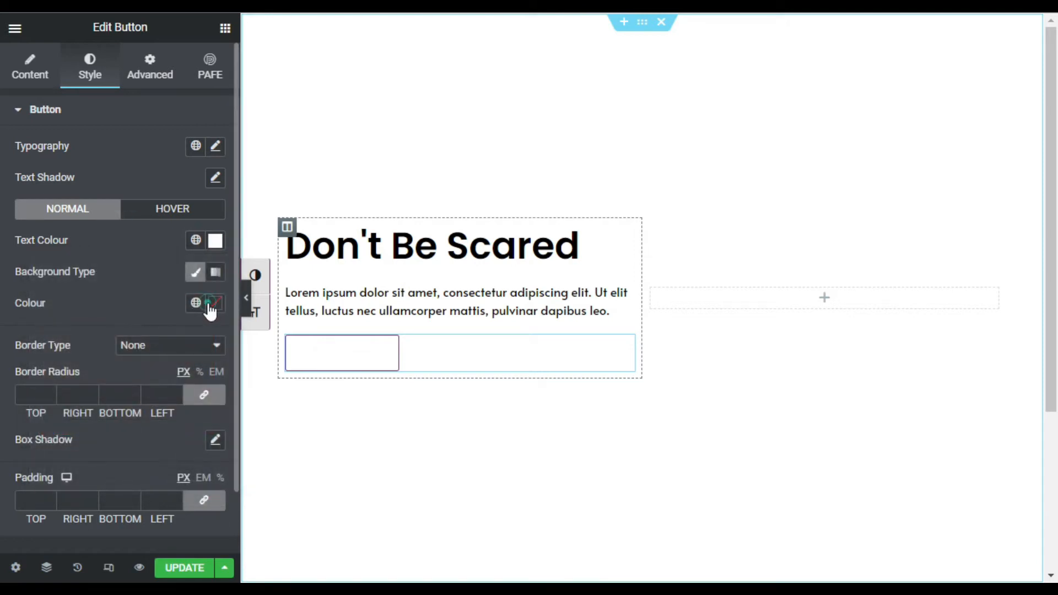
- Set the See More button's background colour to bright blue
left_click(209, 305)
left_click(156, 494)
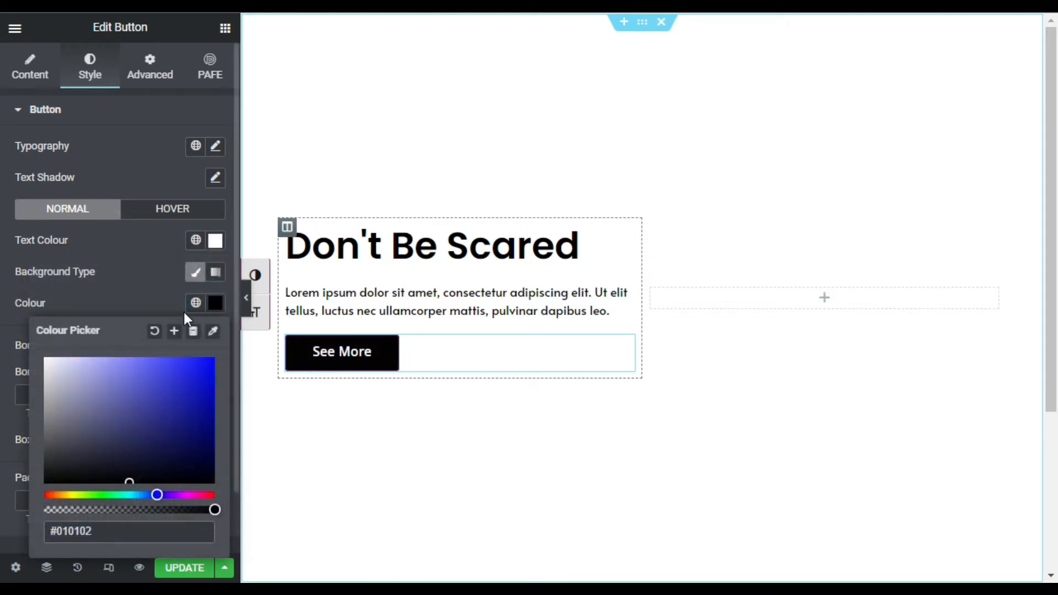
left_click_drag(171, 427, 213, 349)
left_click(150, 292)
- Give the See More button a Solid border with the fully transparent colour #02010100
left_click(187, 345)
left_click(183, 377)
left_click(212, 442)
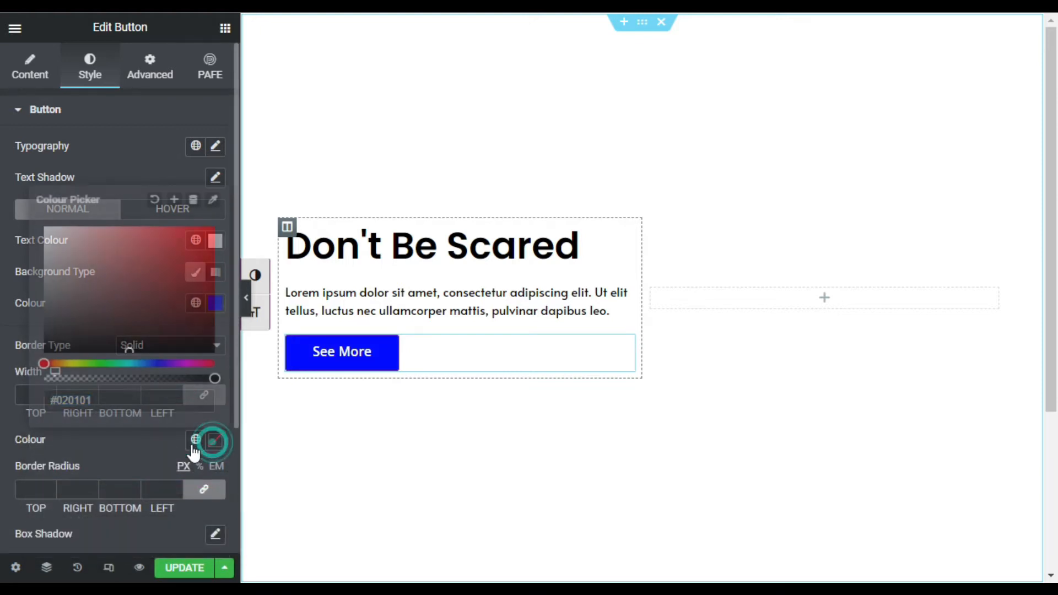
left_click_drag(122, 378, 15, 320)
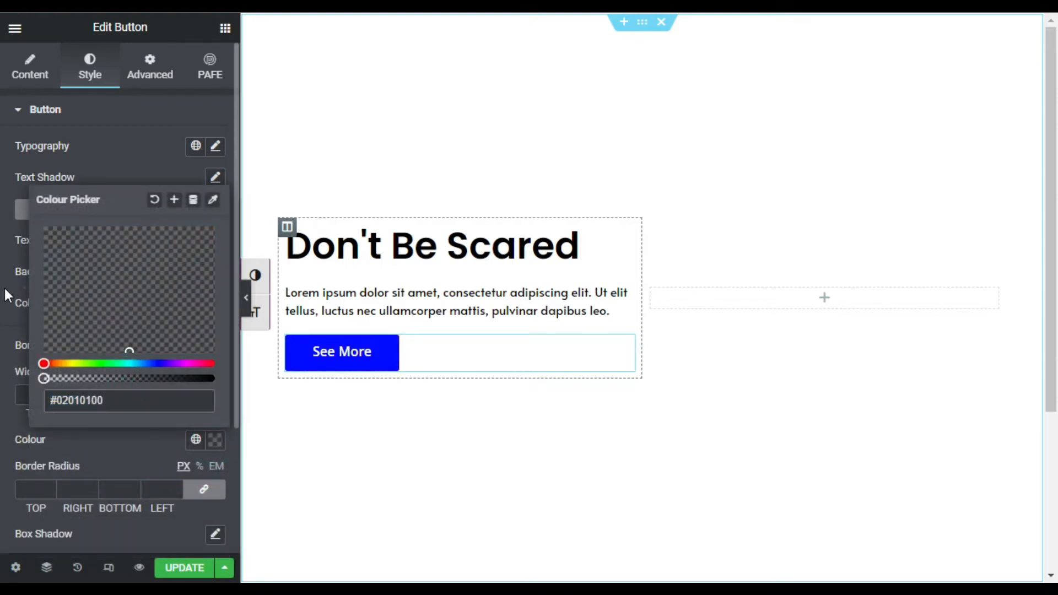
left_click(5, 296)
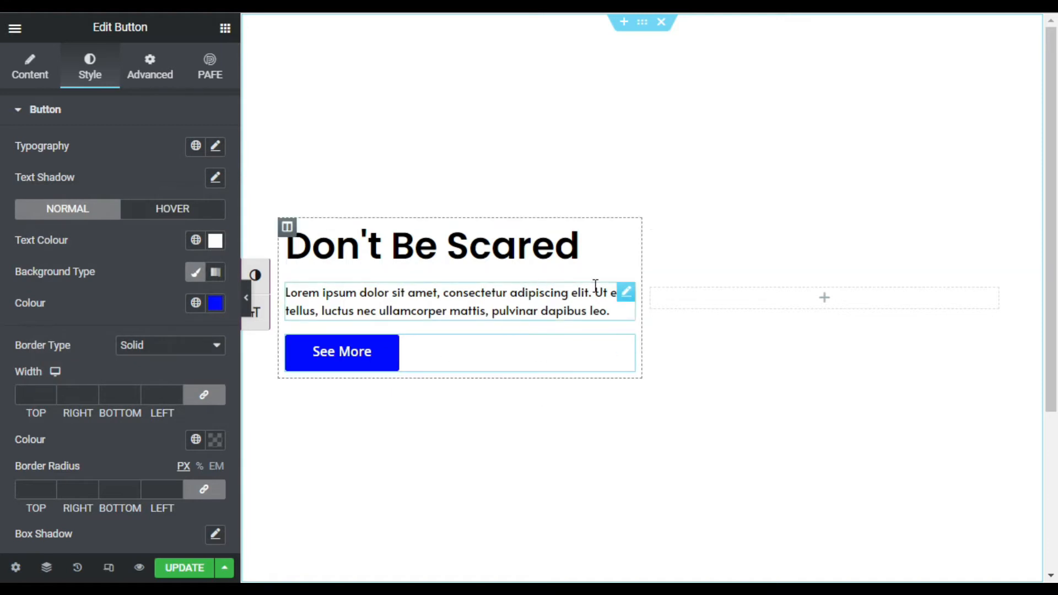
- Add an Image widget to the empty second column, using the shocked brunette woman on red from the media library
left_click(755, 286)
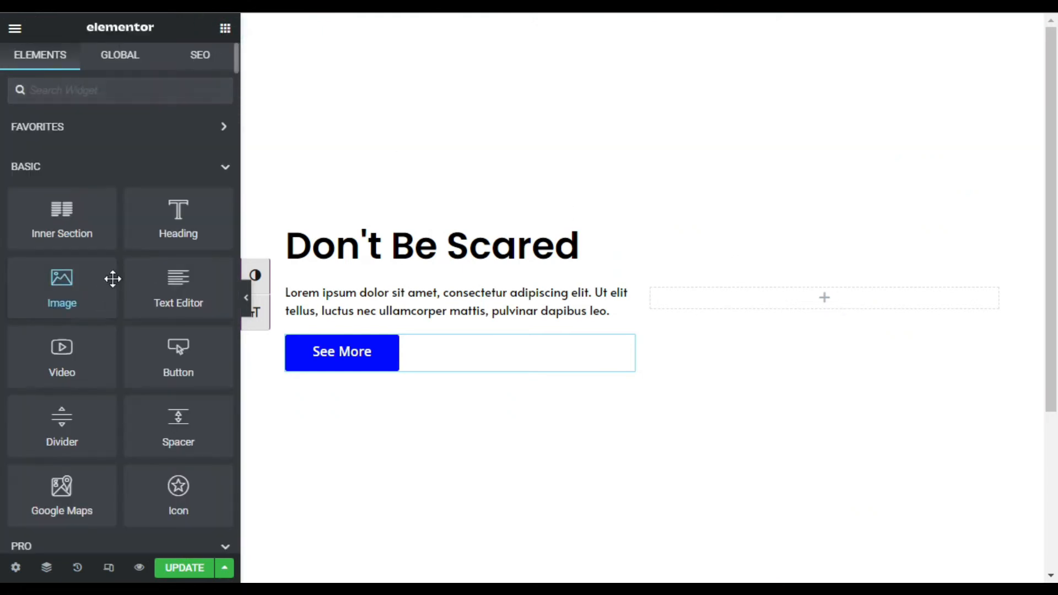
left_click_drag(111, 279, 827, 307)
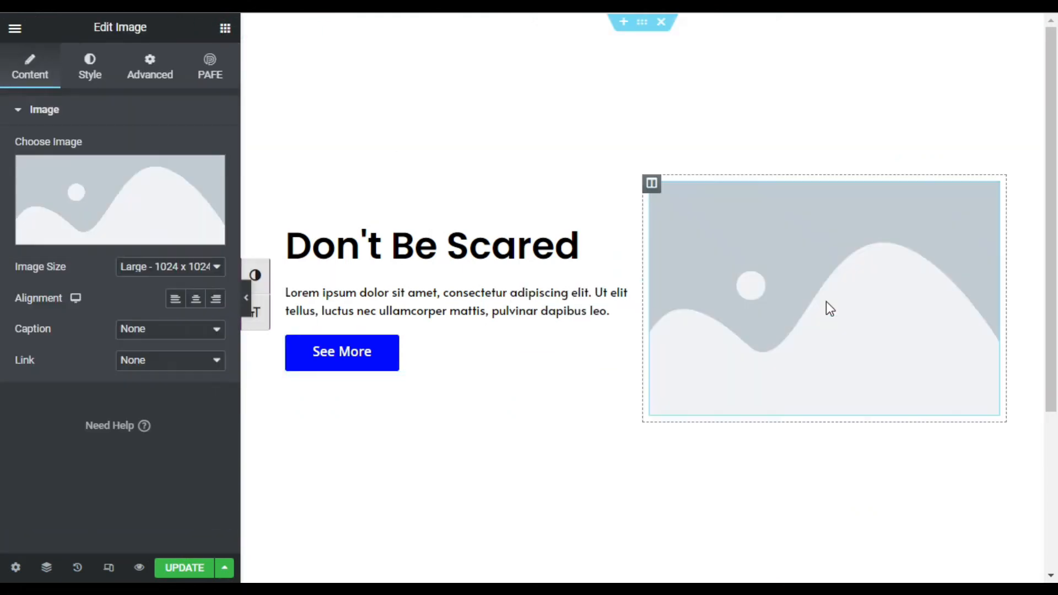
left_click(97, 238)
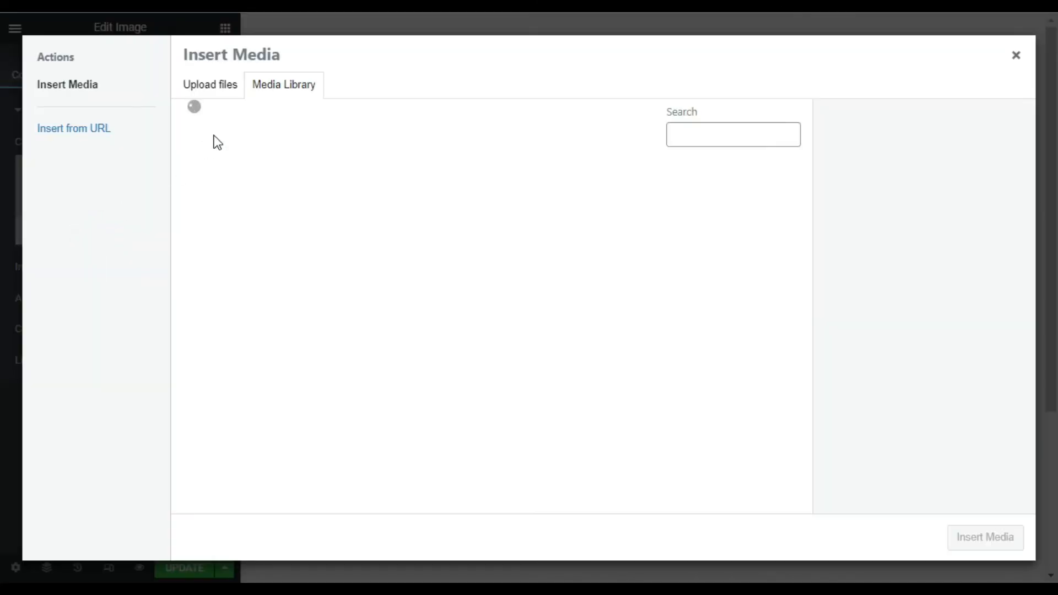
left_click(218, 165)
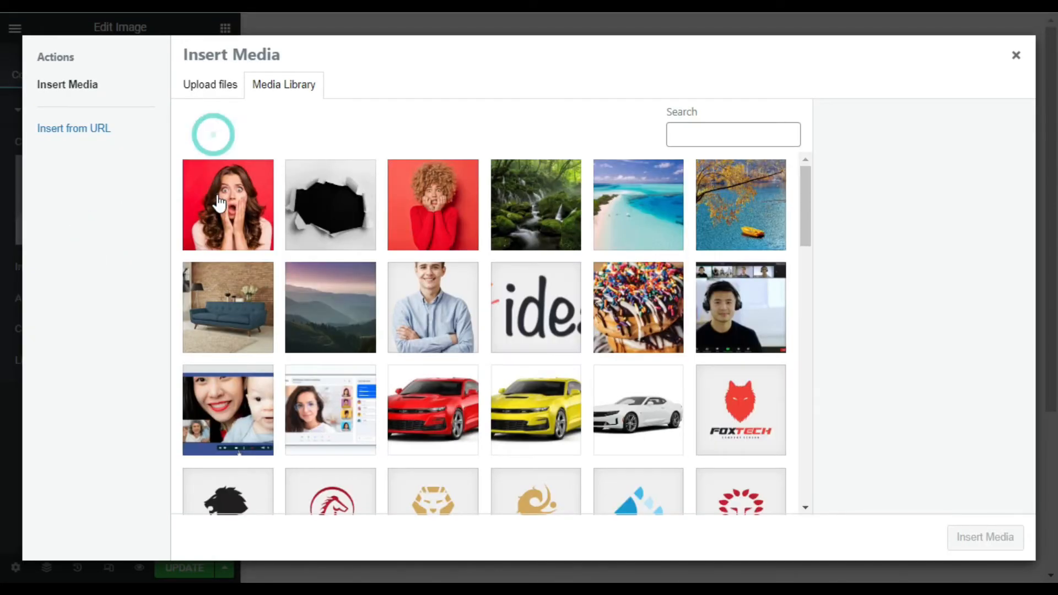
left_click(992, 546)
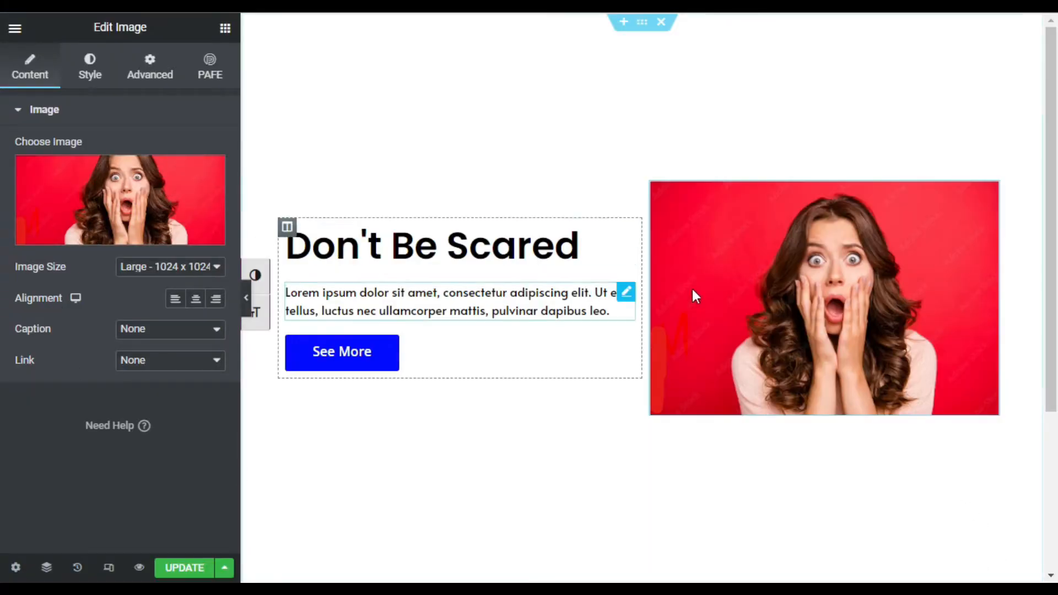
- Add a second Image widget below the woman's photo, using white-ripped-paper-black-background-scaled.jpg from the media library
left_click(231, 32)
left_click_drag(21, 283, 860, 408)
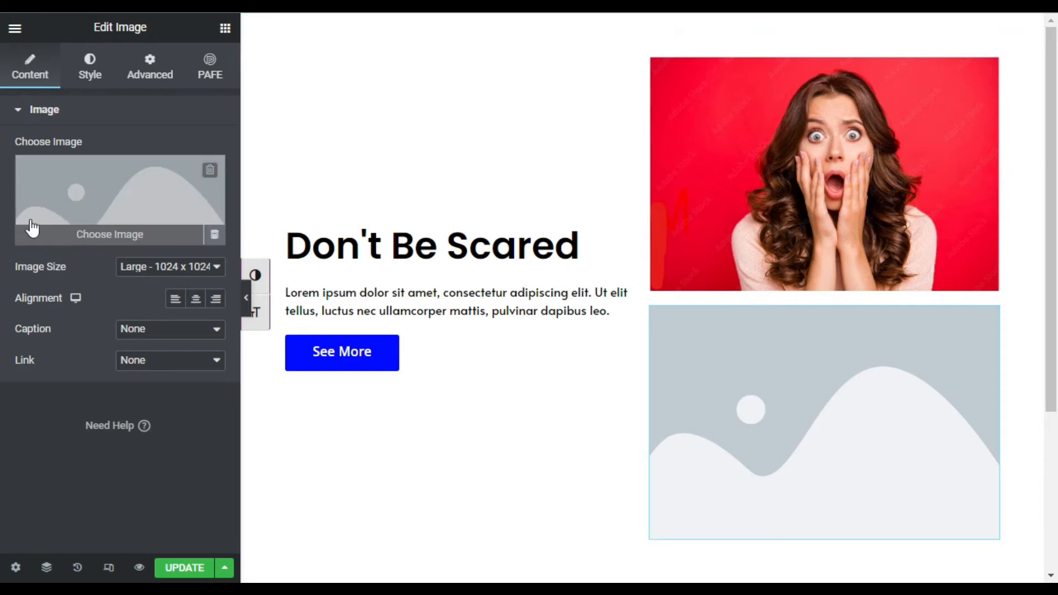
left_click(47, 235)
left_click(308, 217)
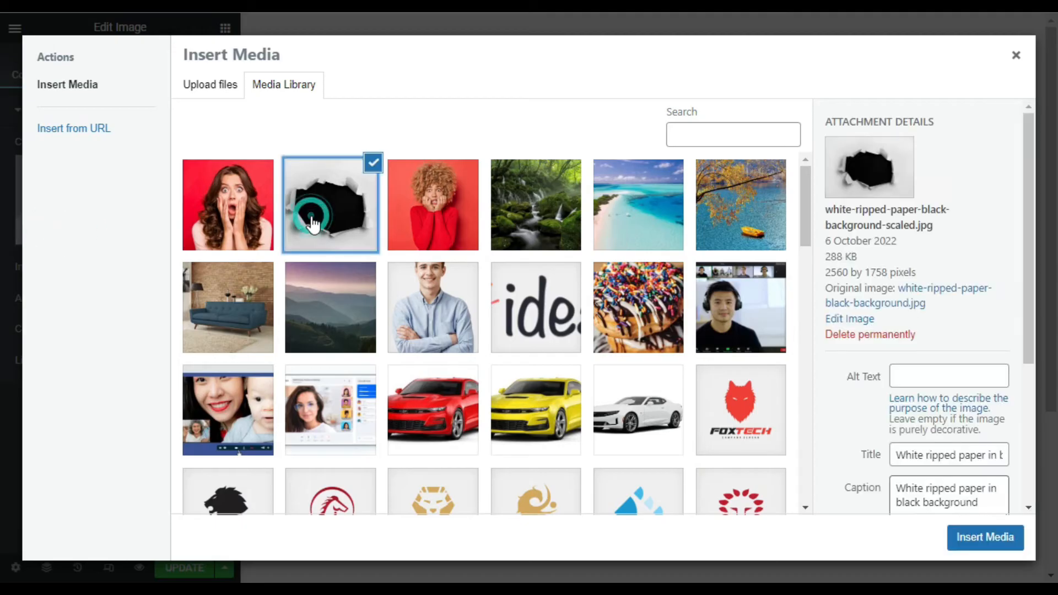
left_click(962, 533)
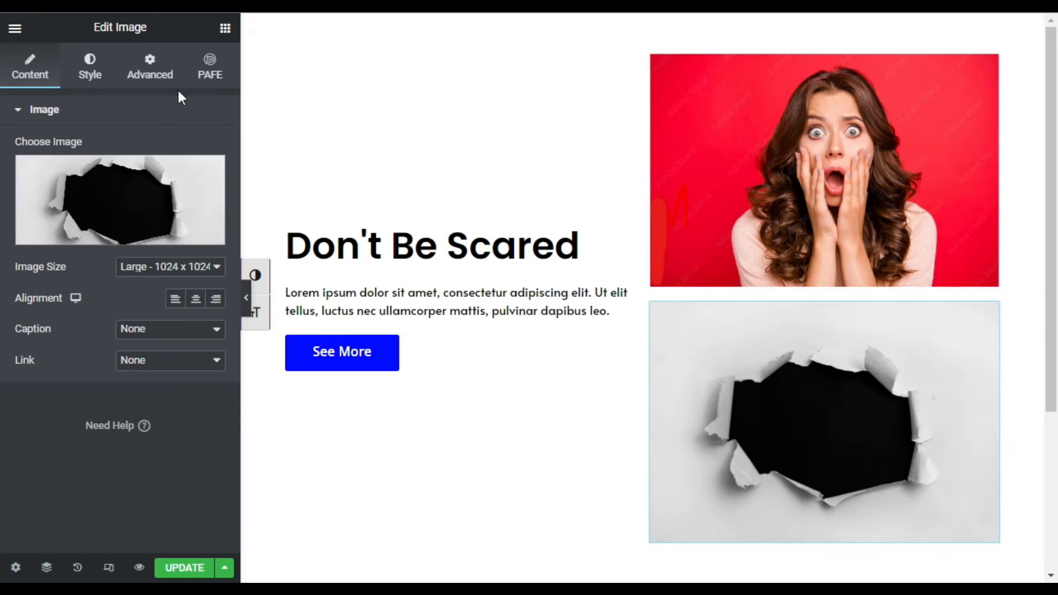
- Start a custom CSS rule for the ripped-paper image using selector, with the declaration position: absolute;
left_click(149, 73)
scroll(125, 295, "down", 4)
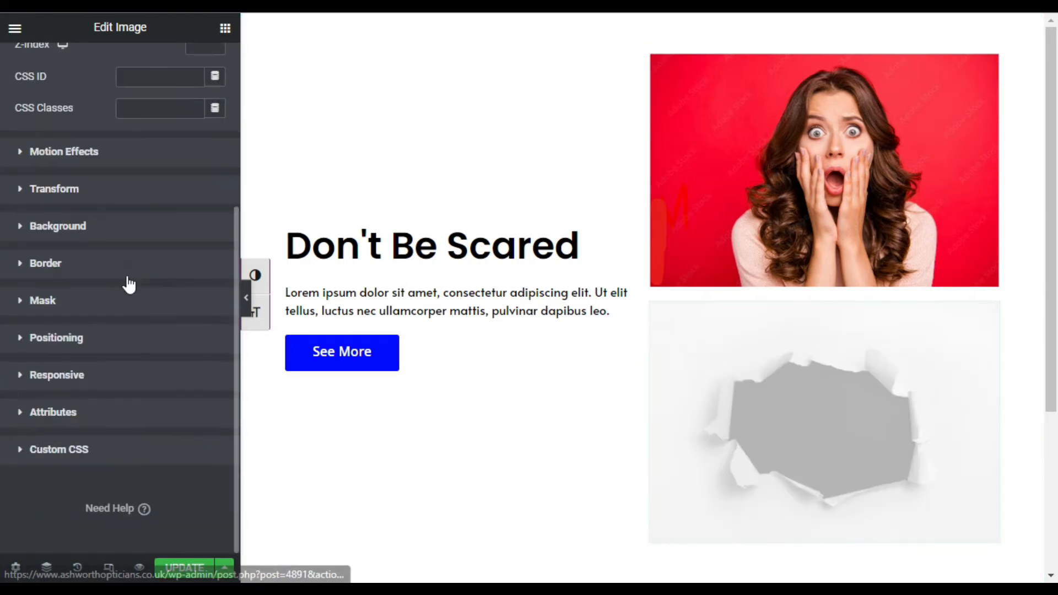
left_click(117, 446)
scroll(117, 332, "down", 5)
left_click(110, 293)
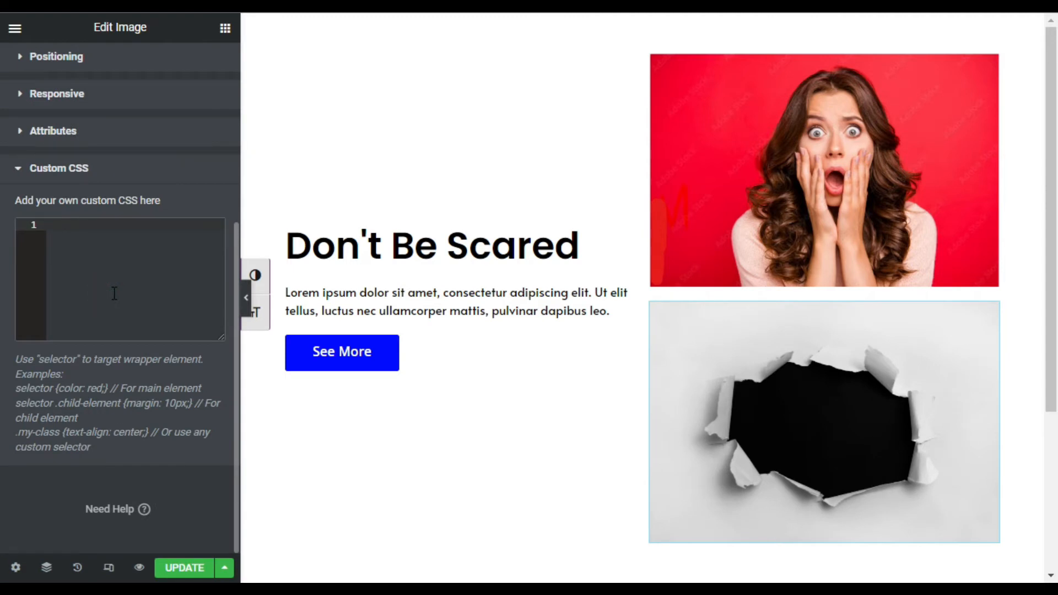
type("selector")
type("{")
key("Return")
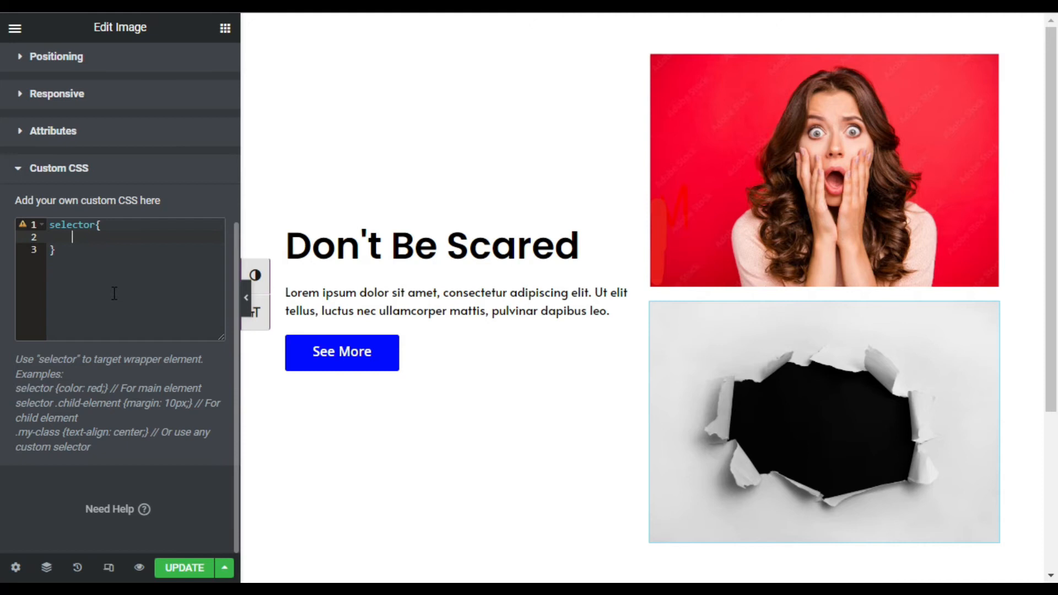
type("position: absolute;")
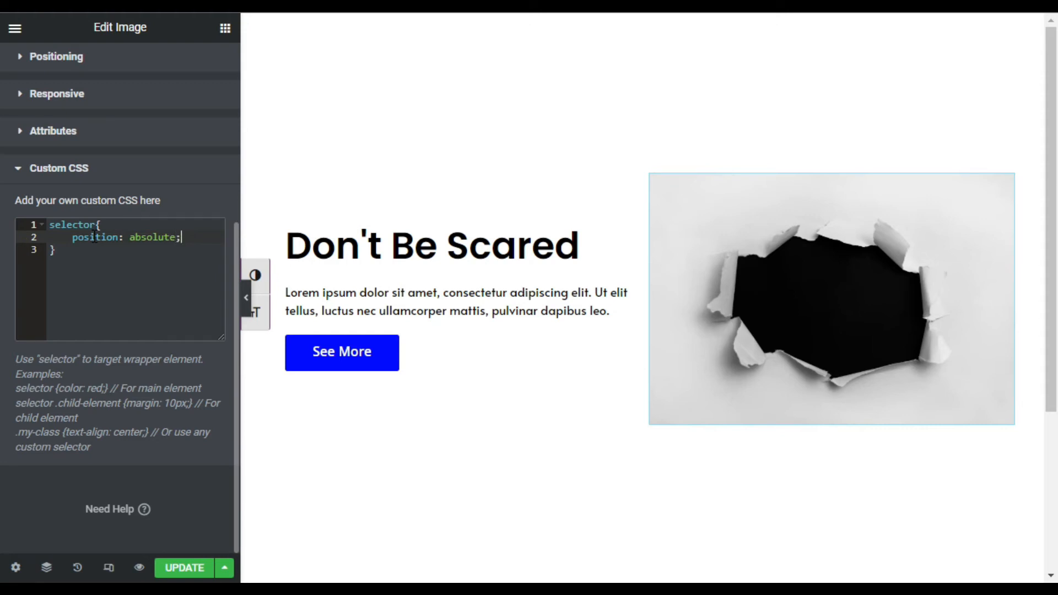
key("Return")
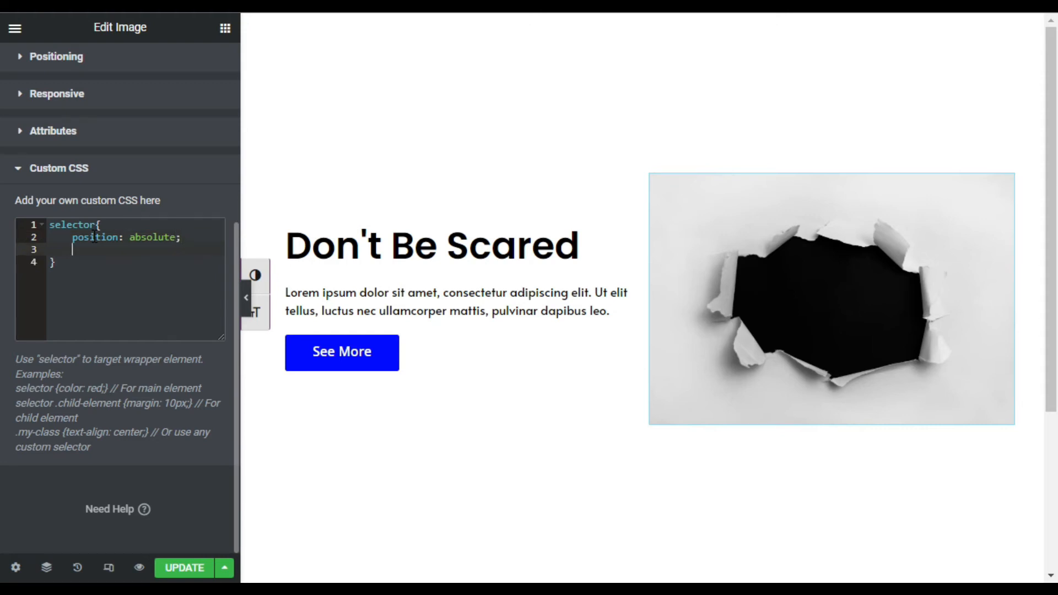
- Add width: 100%; and height: 100%; to the ripped-paper image's custom CSS rule
type("width:")
type("100%;")
key("Return")
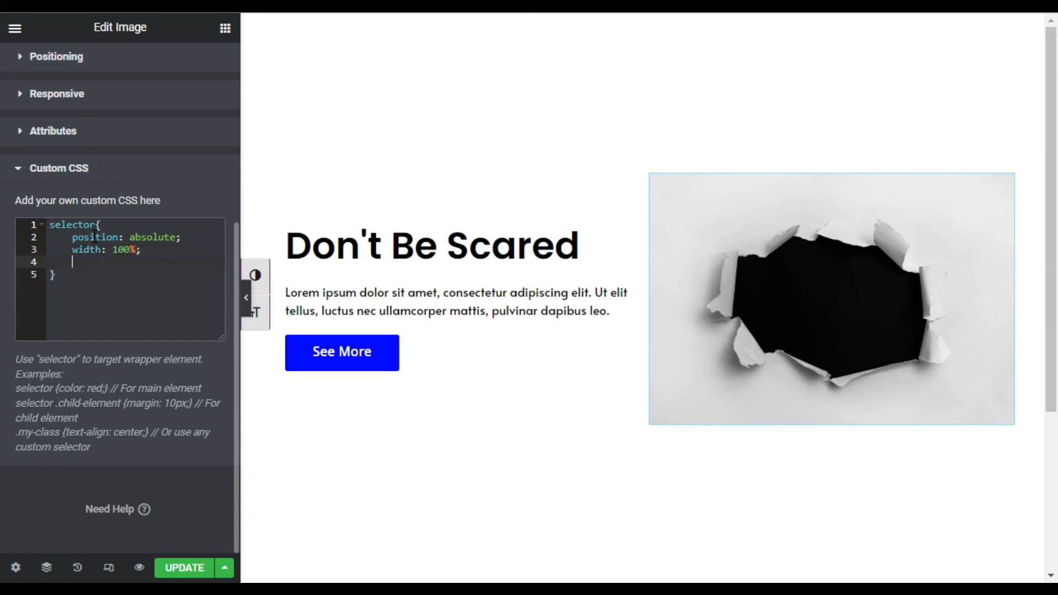
type("h")
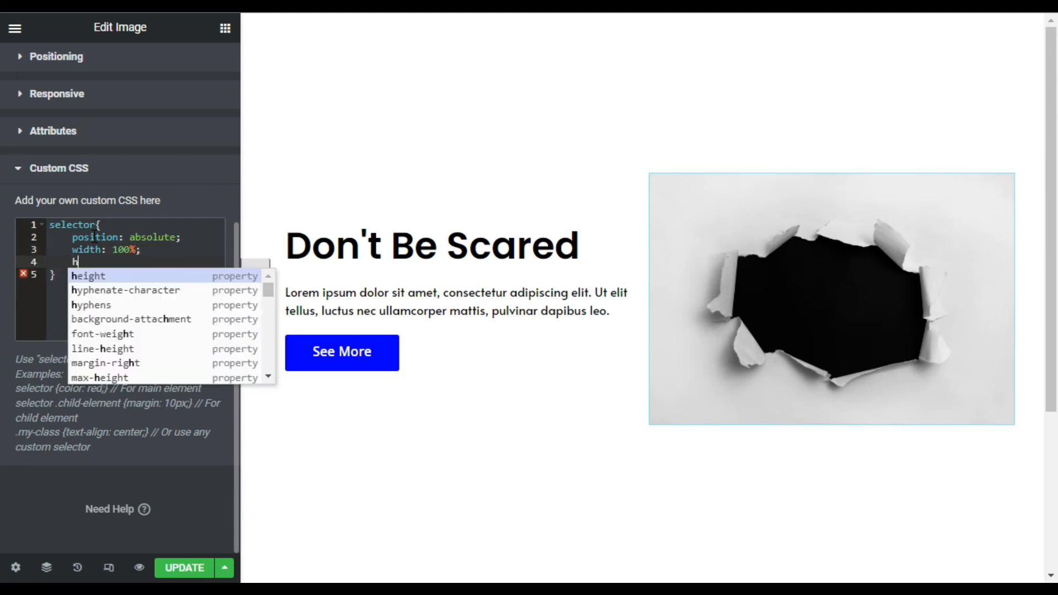
key("Return")
key("Up")
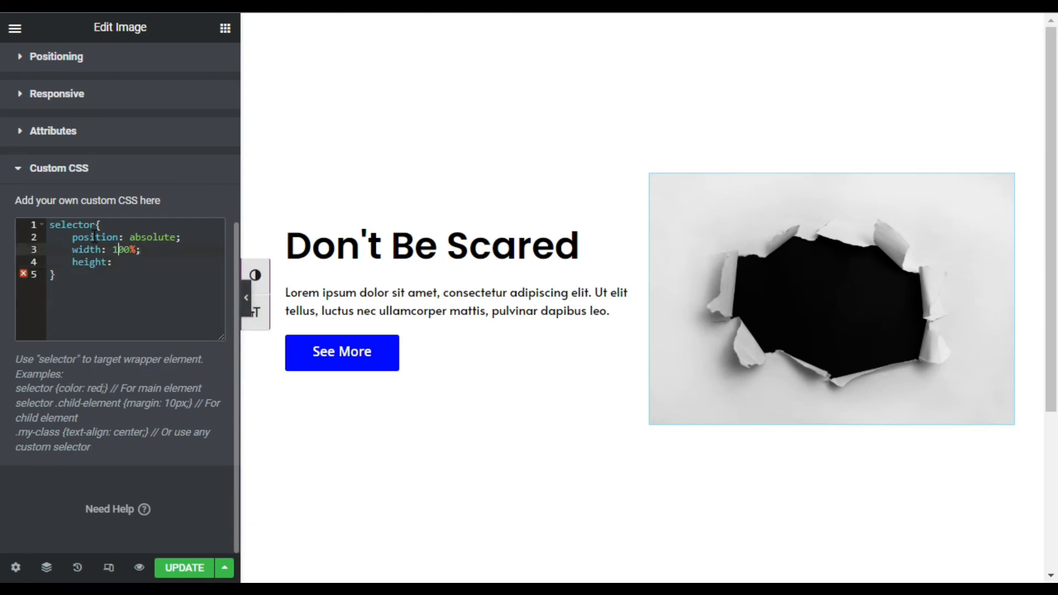
key("Down")
type("100")
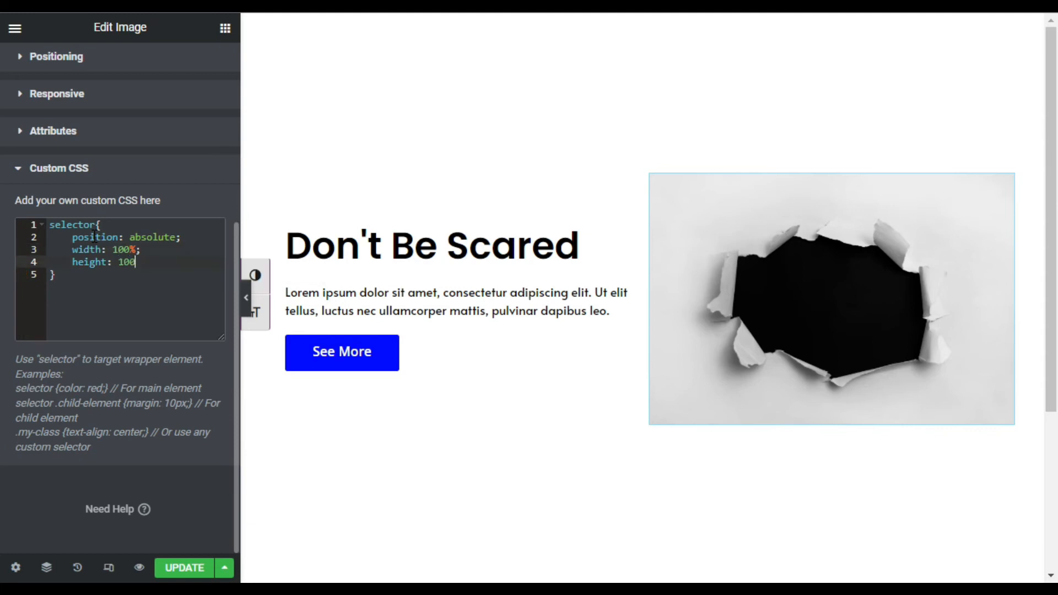
type("%")
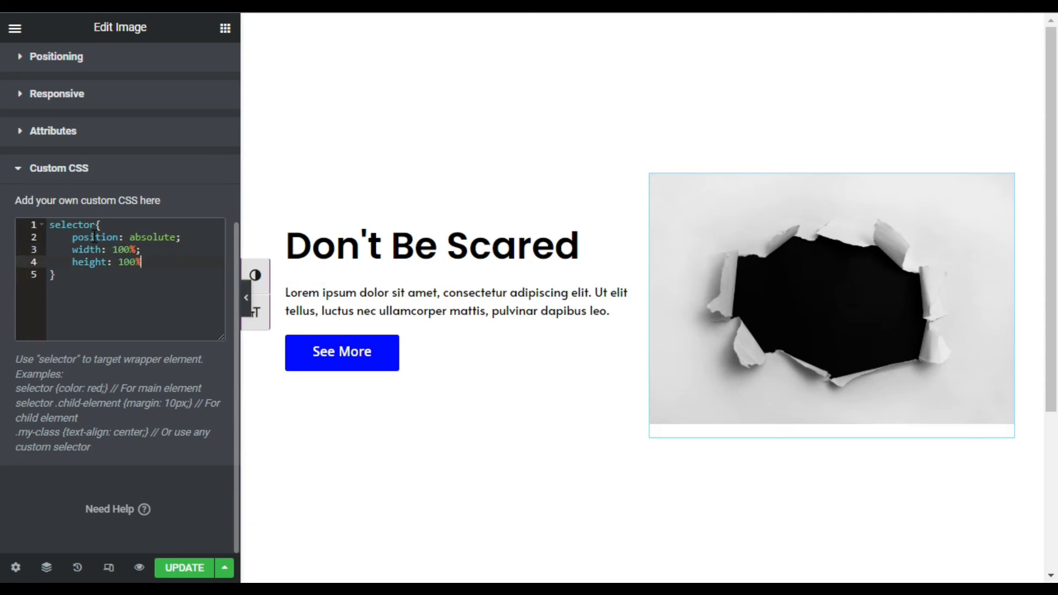
type(";")
key("Return")
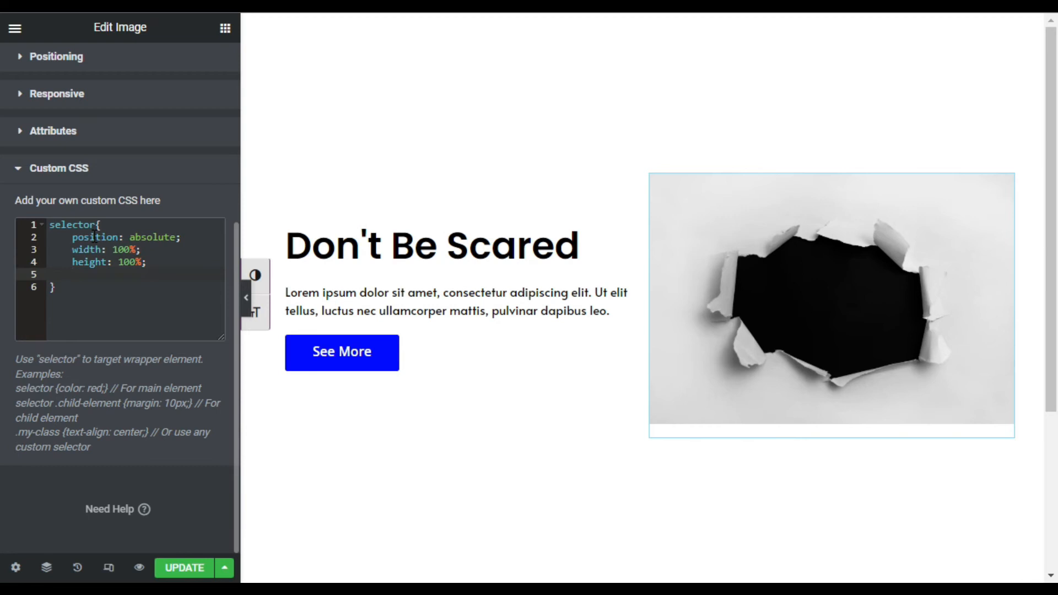
- Add mix-blend-mode: lighten; to the custom CSS rule so the ripped paper blends with the woman's photo
type("mi")
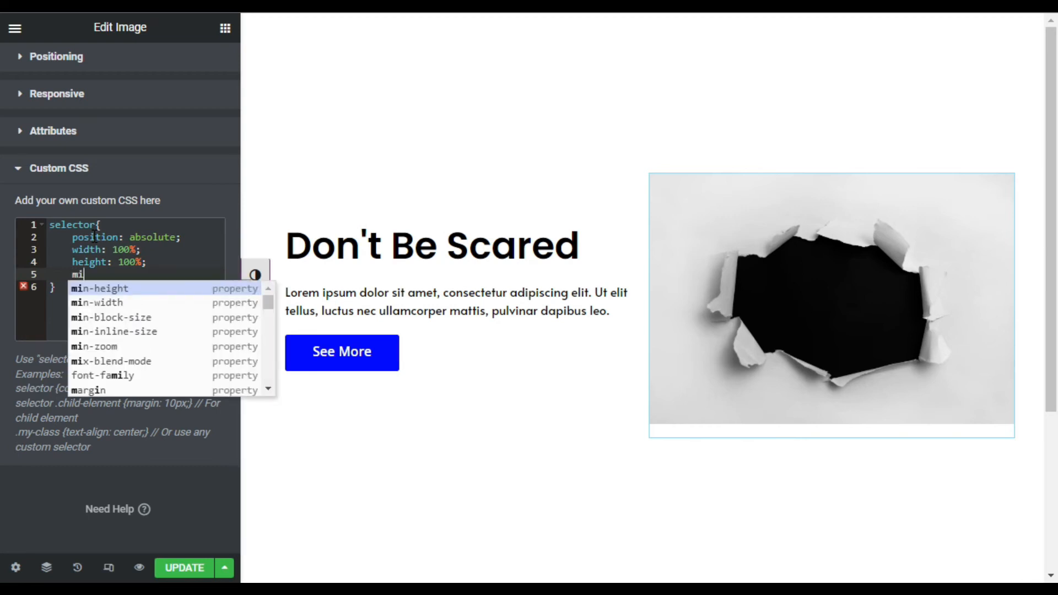
type("x")
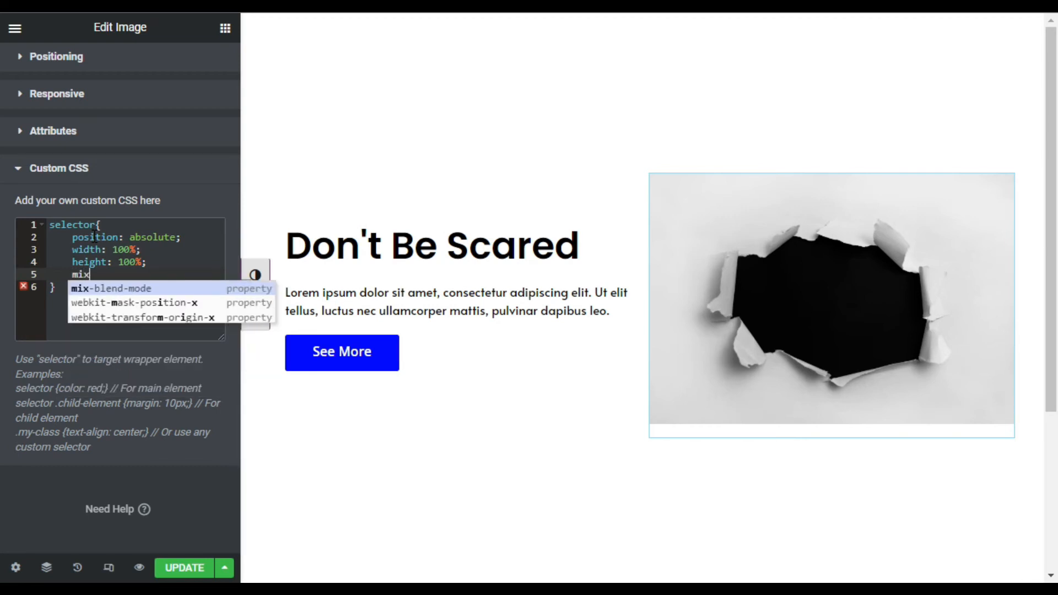
key("Return")
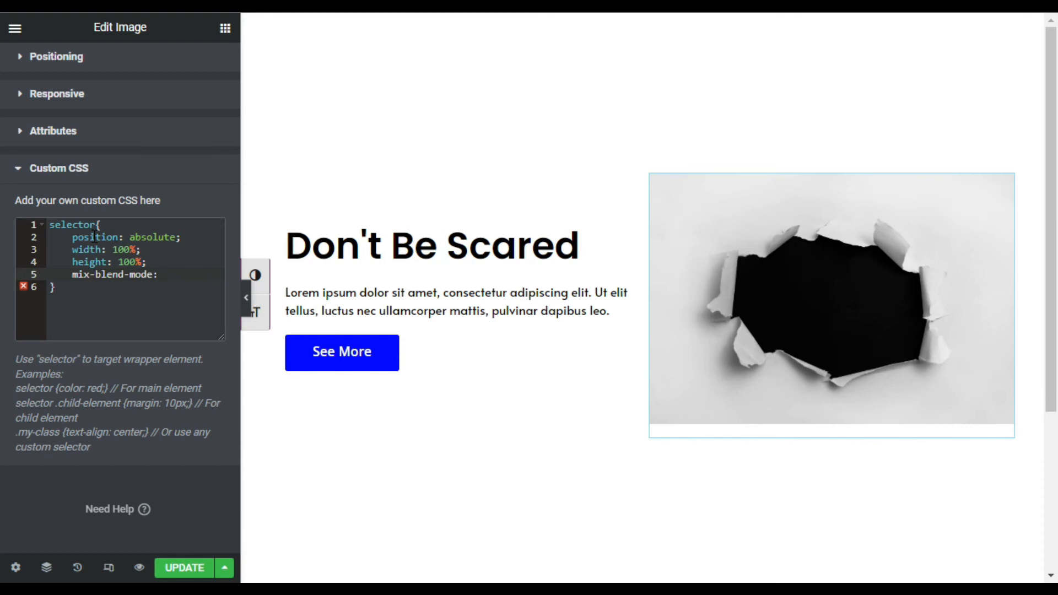
type("l")
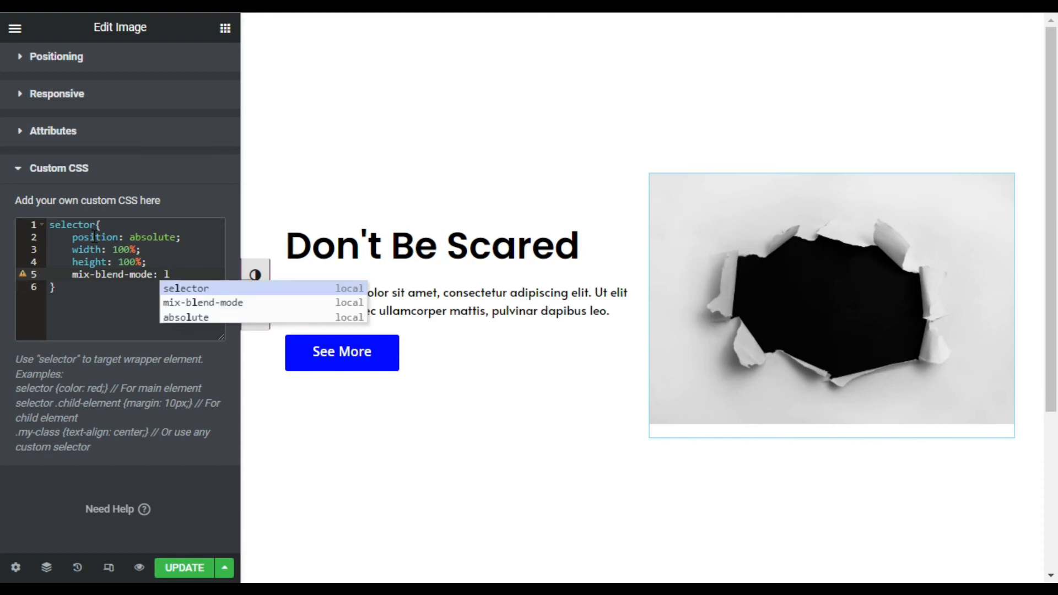
type("igh")
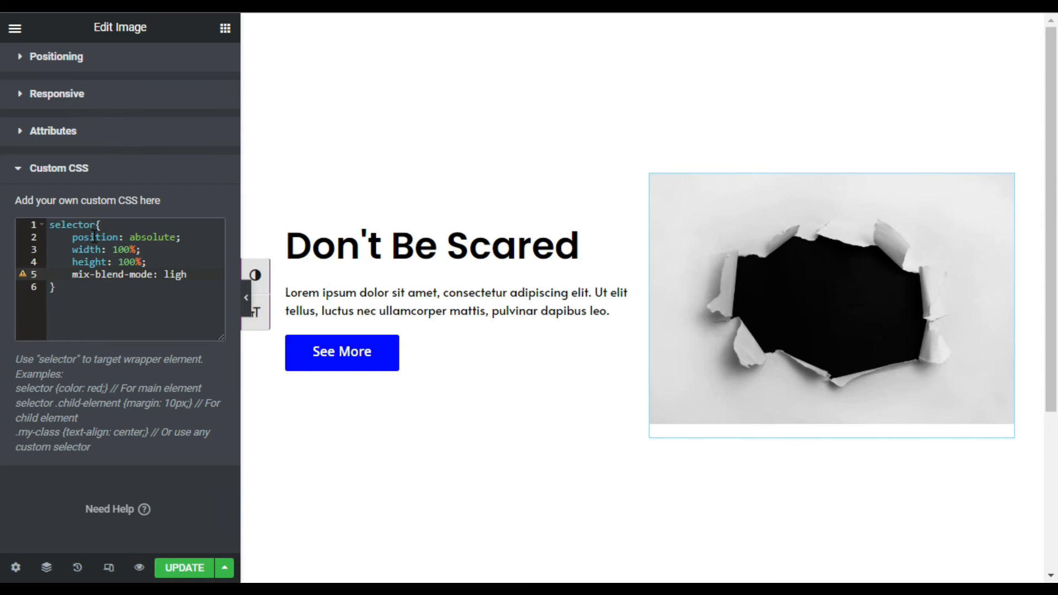
type("ten;")
key("Return")
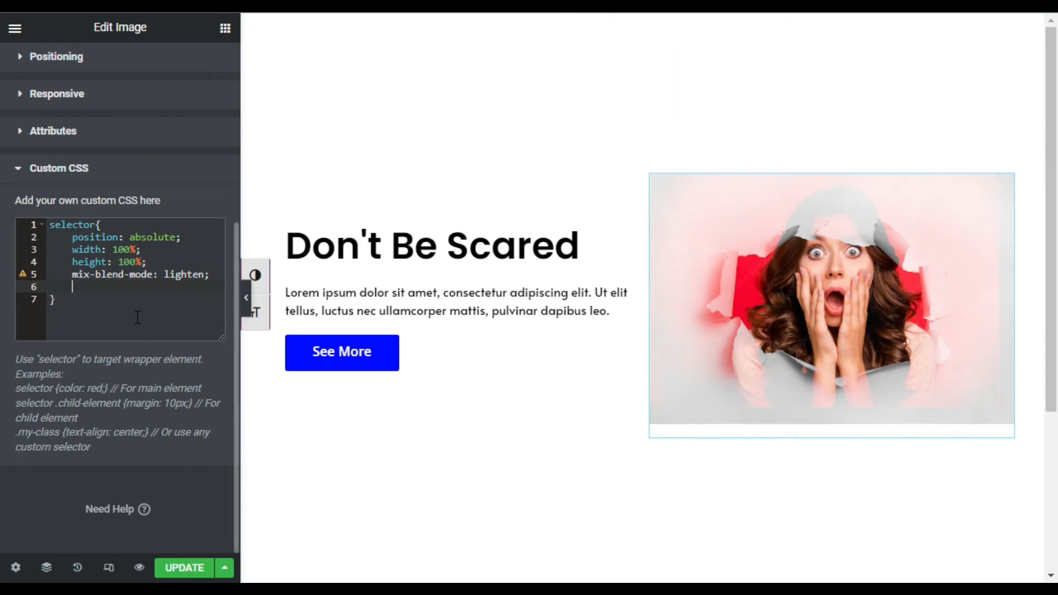
- Complete the ripped-paper image's custom CSS rule with filter: brightness(1.2);
type("fil")
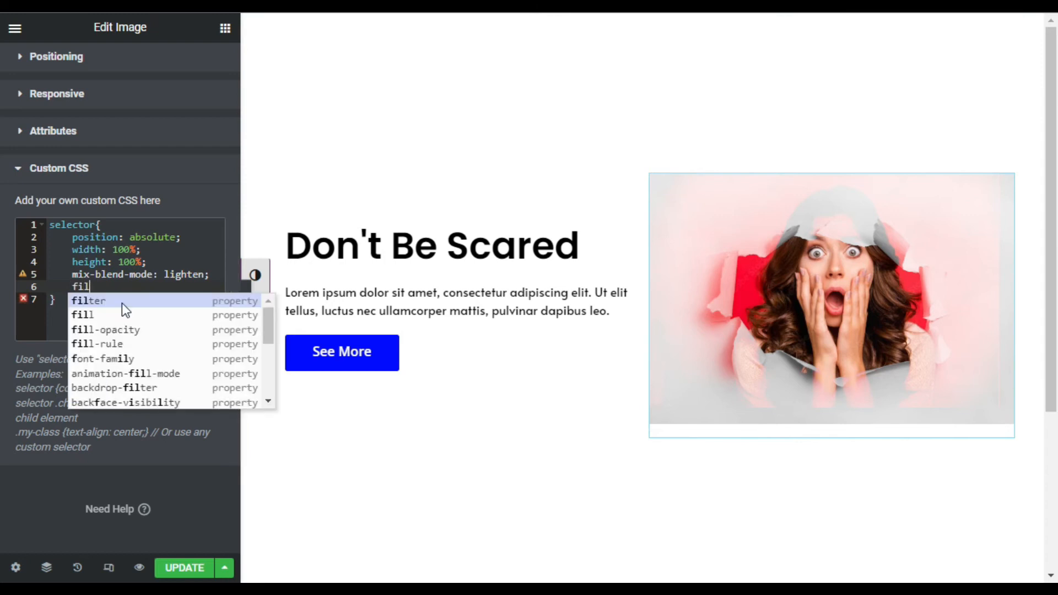
type("ter: bi")
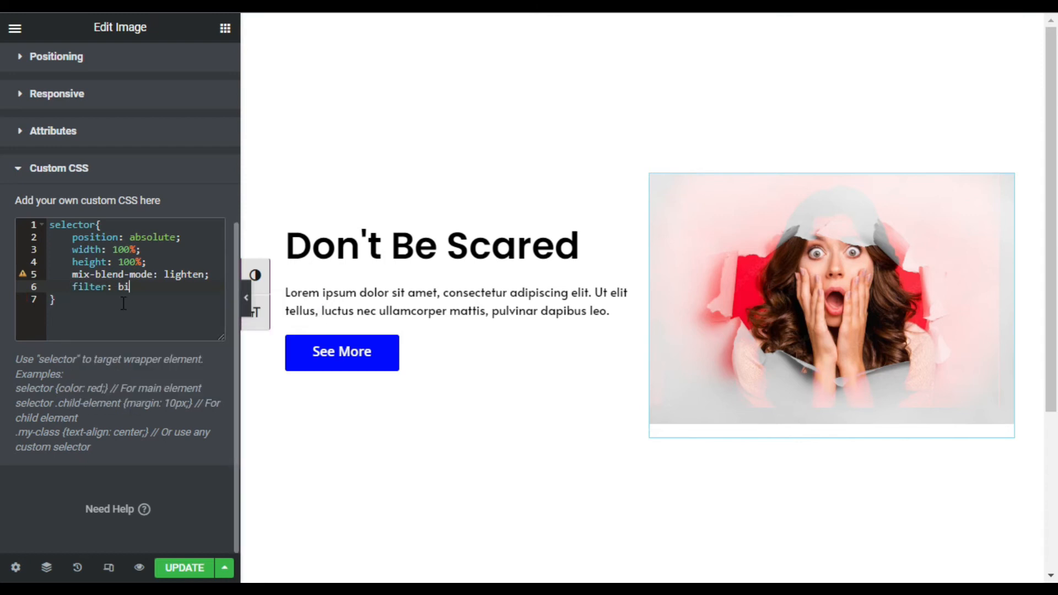
key("BackSpace")
type("rightness(1.2)")
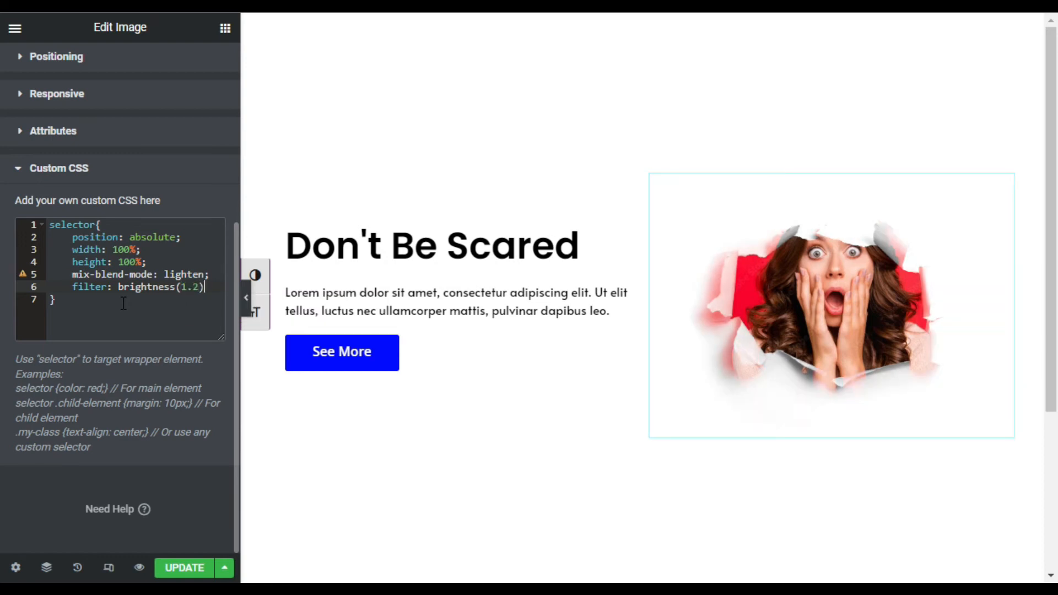
type(";")
left_click(123, 304)
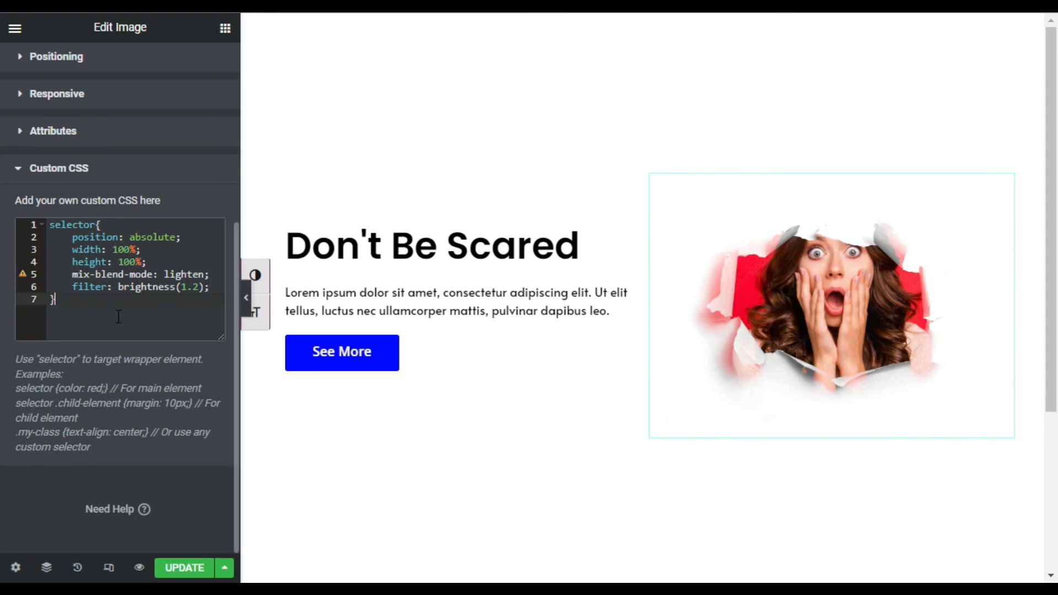
left_click_drag(83, 303, 50, 227)
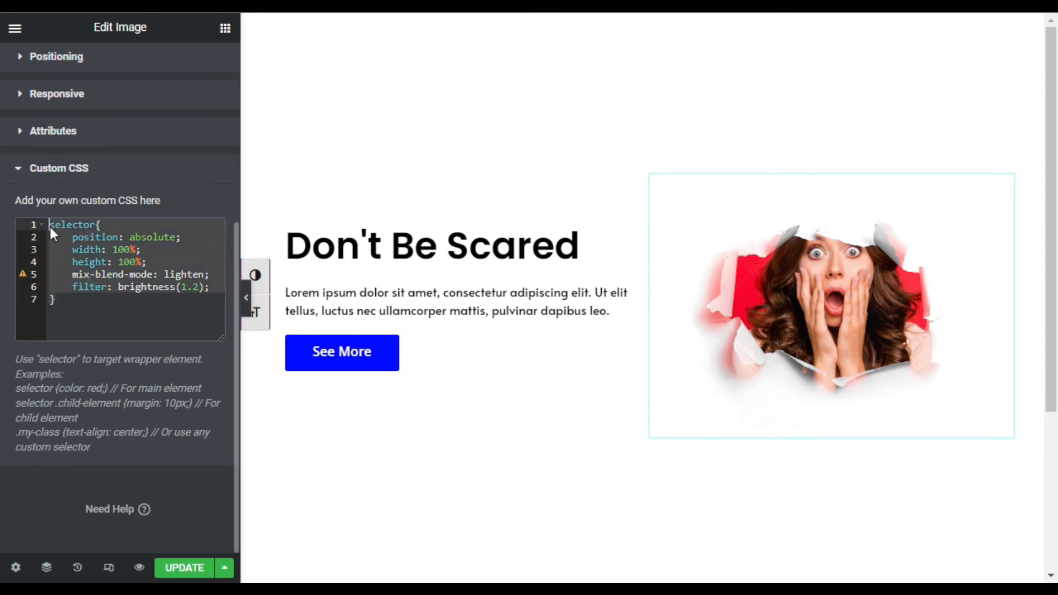
left_click(117, 317)
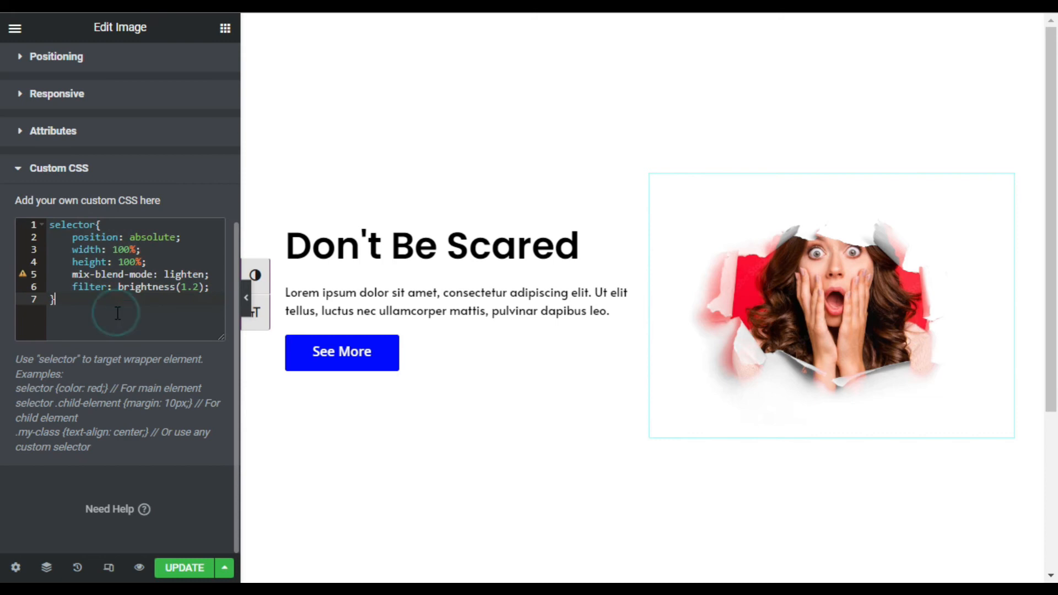
- Update the page with the finished section and open a preview of the changes
left_click(176, 569)
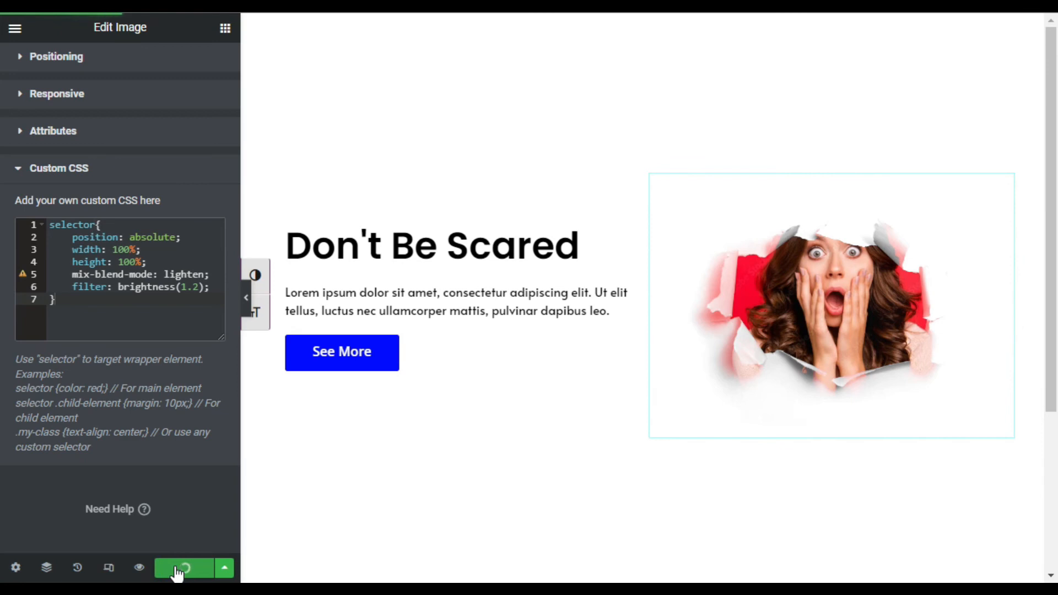
left_click(140, 568)
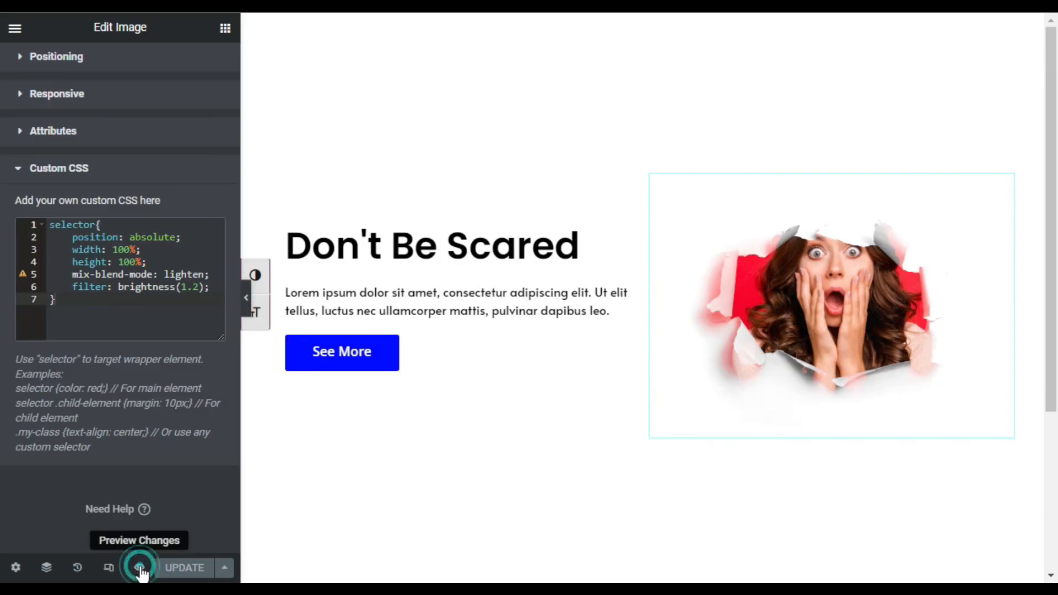